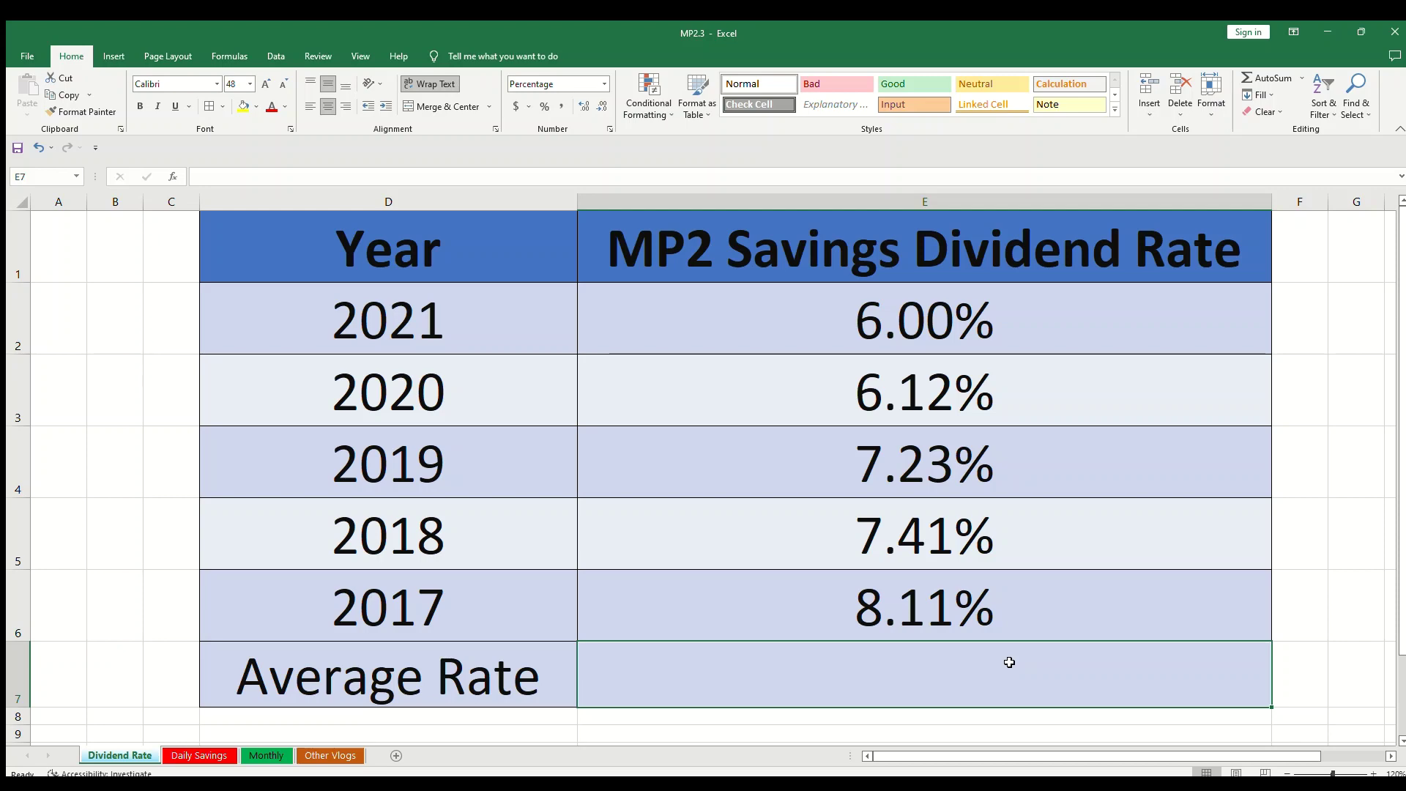
Calculate the average MP2 dividend rate in E7 with the formula =SUM(E2:E6)/5.
key("alt+equal")
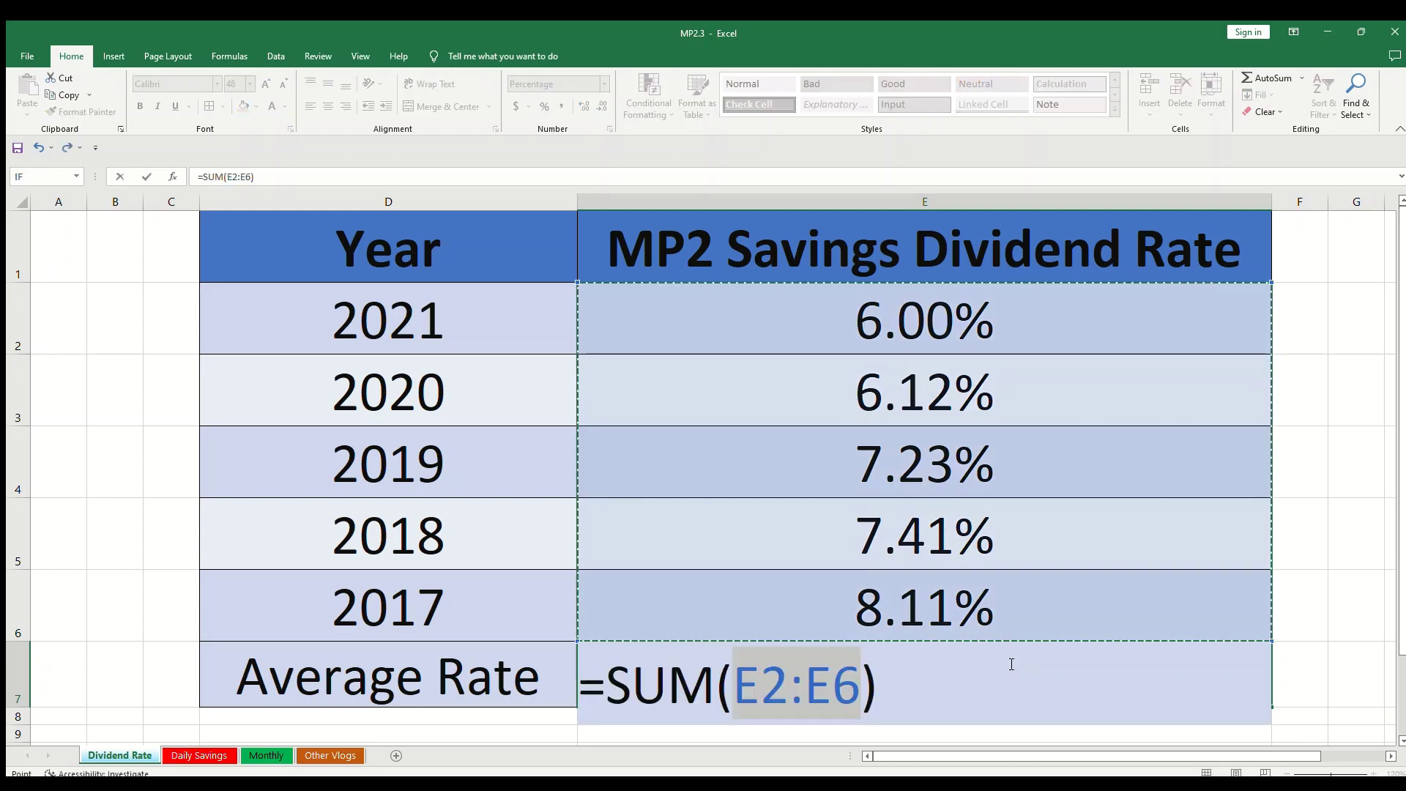
left_click(1009, 666)
type("/5")
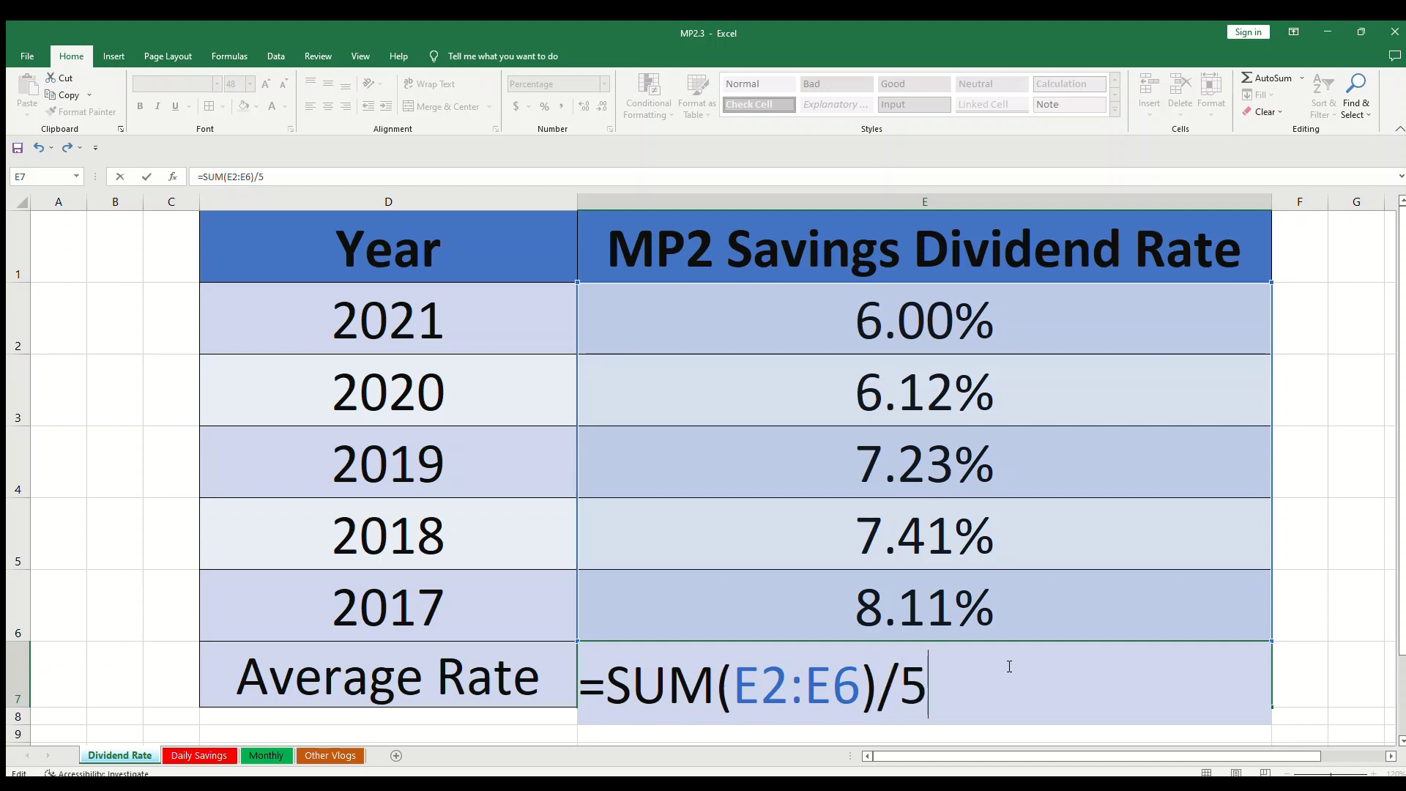
key("Return")
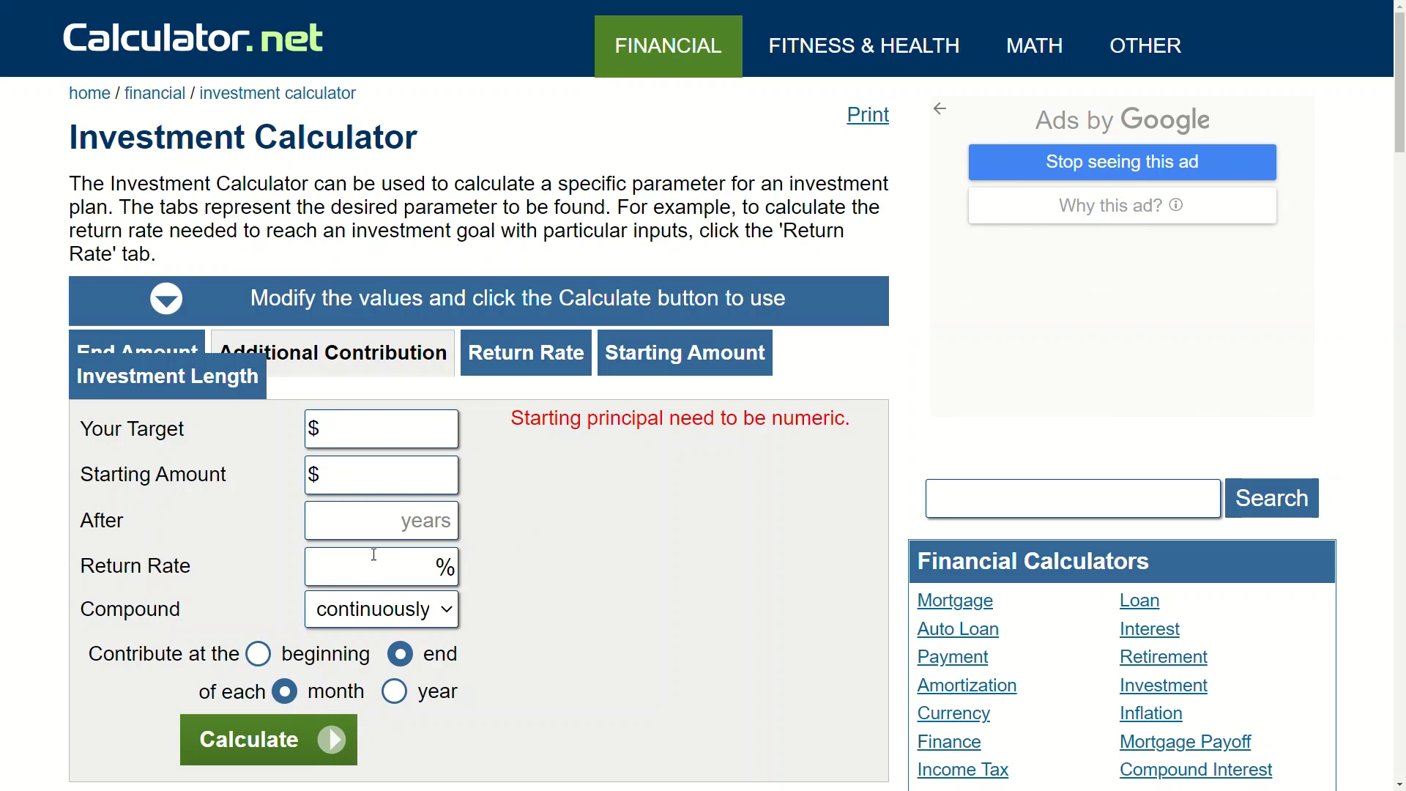
In the Calculator.net Investment Calculator, set the target to 10000000, the duration to 35 years and the return rate to 6.97%.
left_click(420, 442)
type("10")
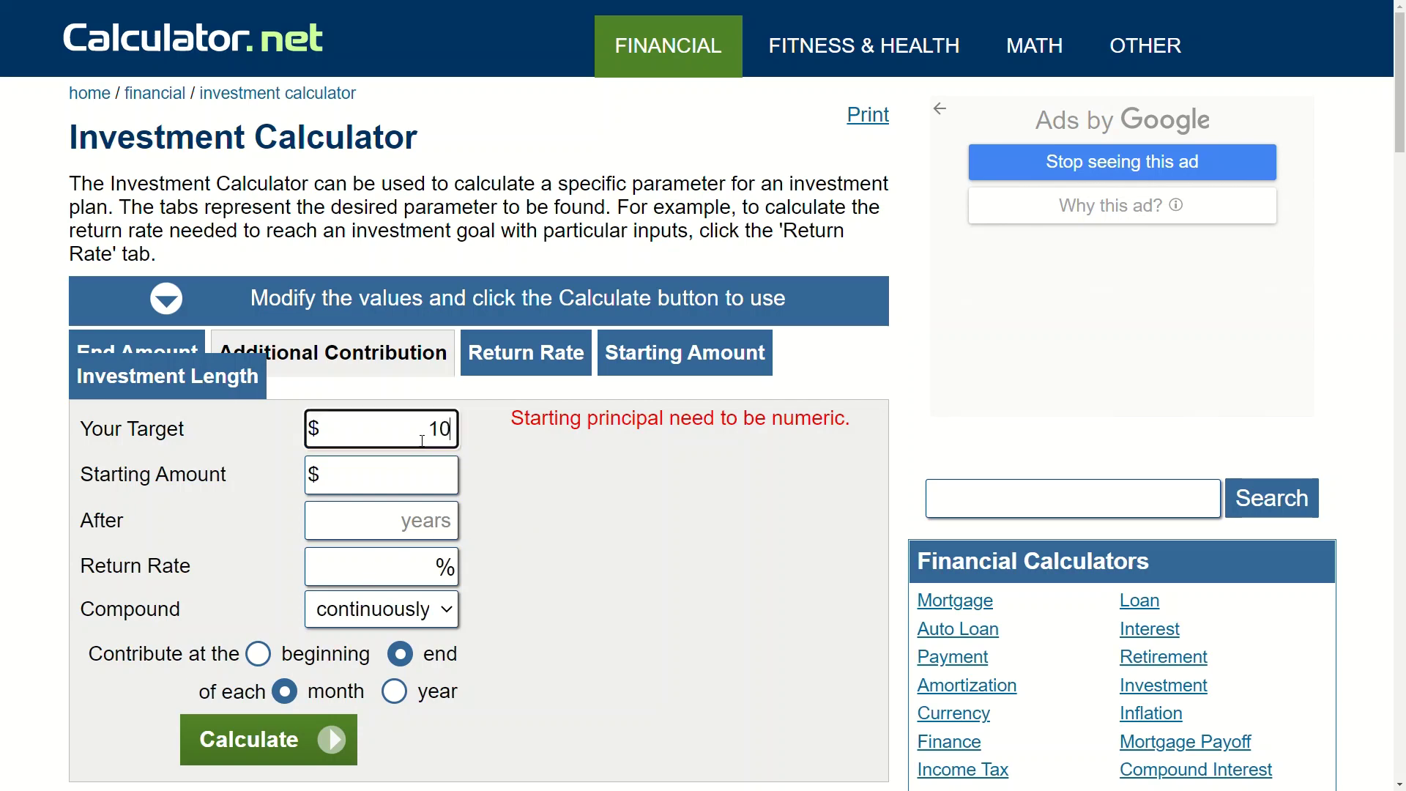
type("000000")
left_click(394, 479)
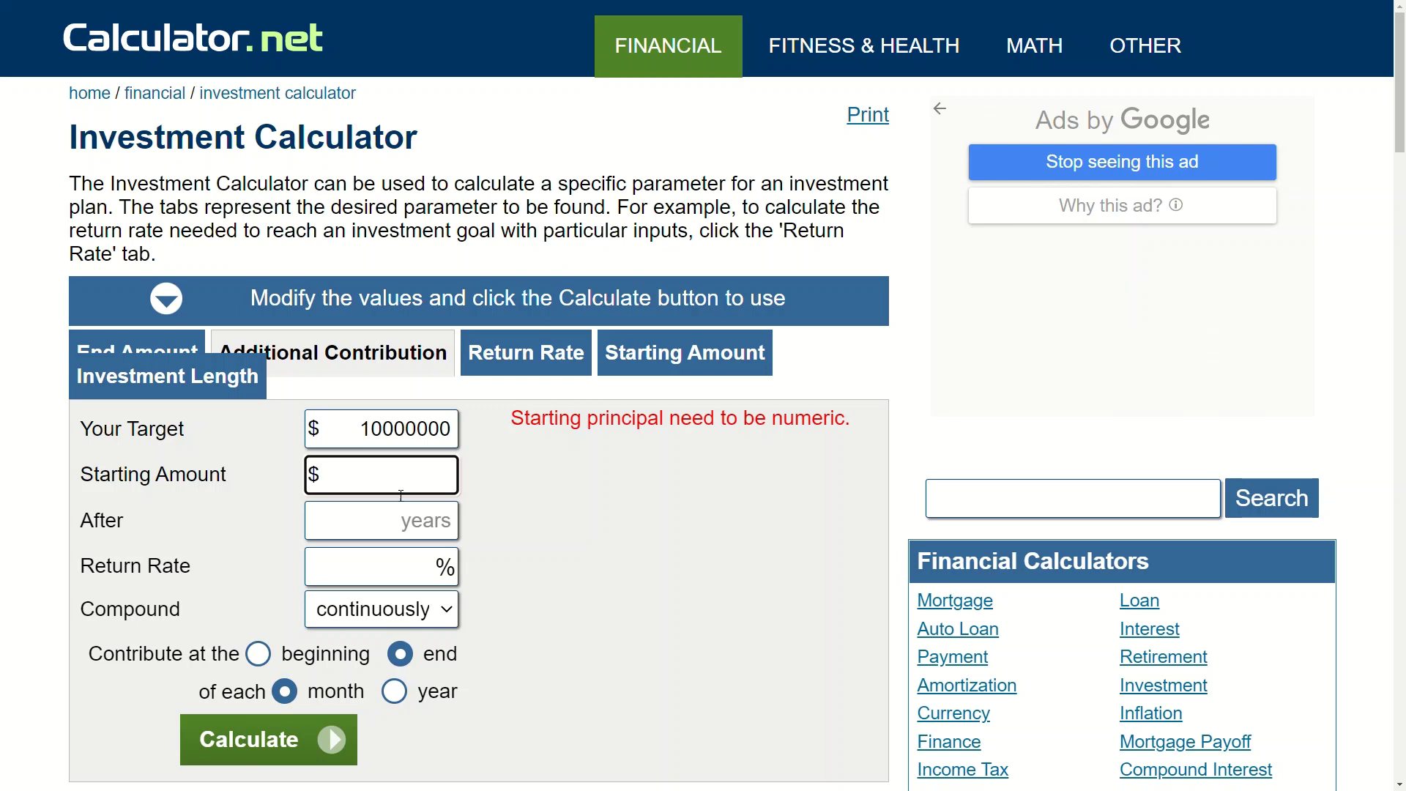
left_click(381, 523)
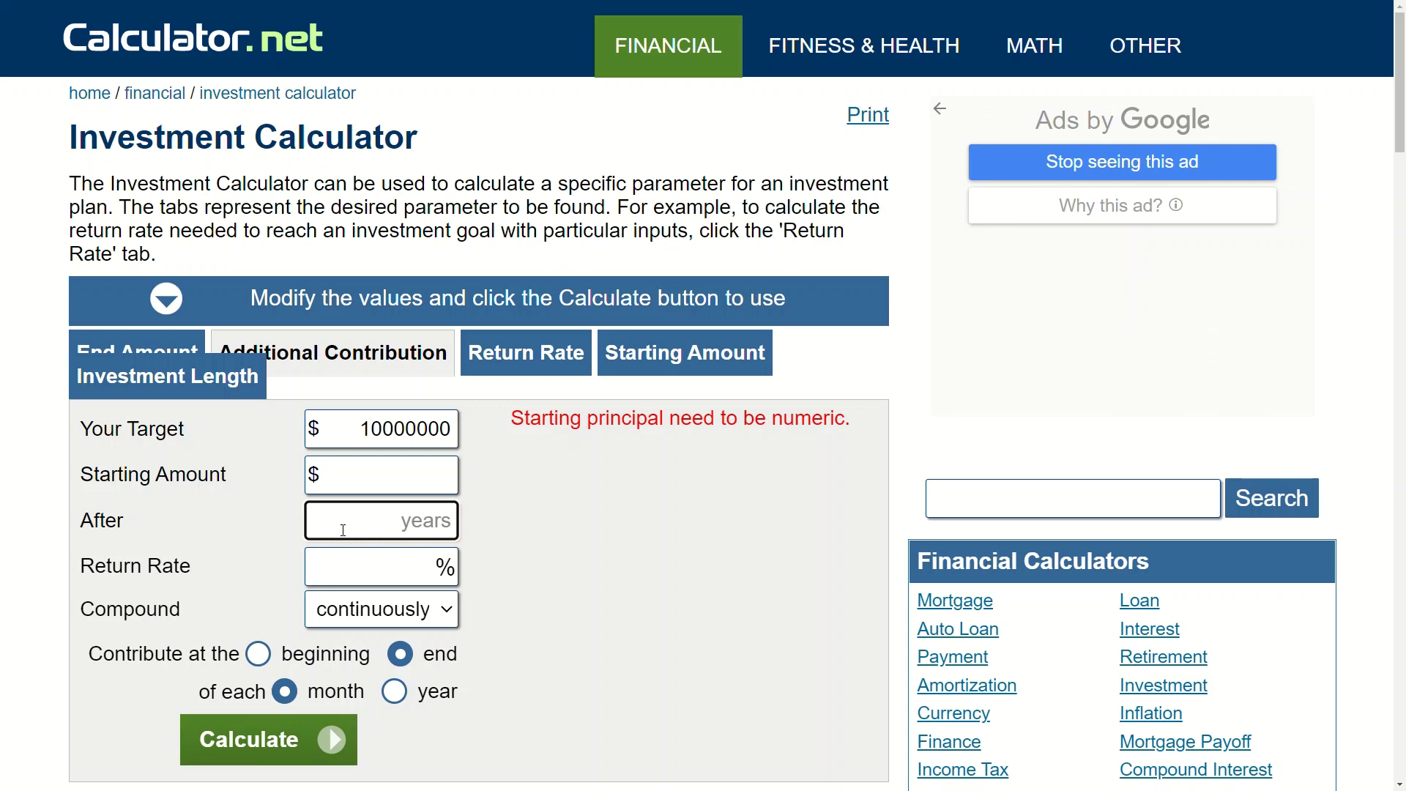
type("35")
left_click(393, 569)
type("6.97")
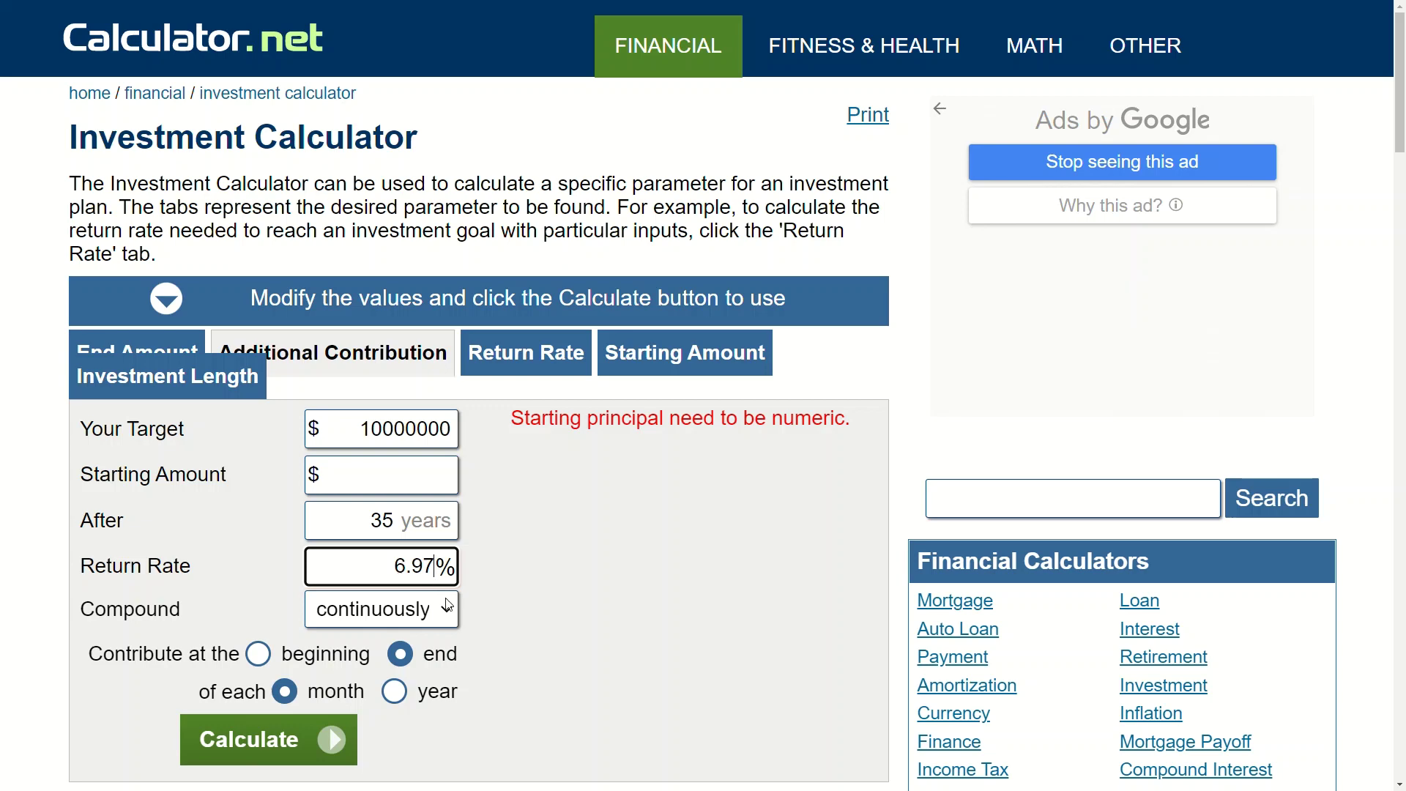
Set compounding to monthly and contributions to the beginning of each month.
key("Tab")
key("m")
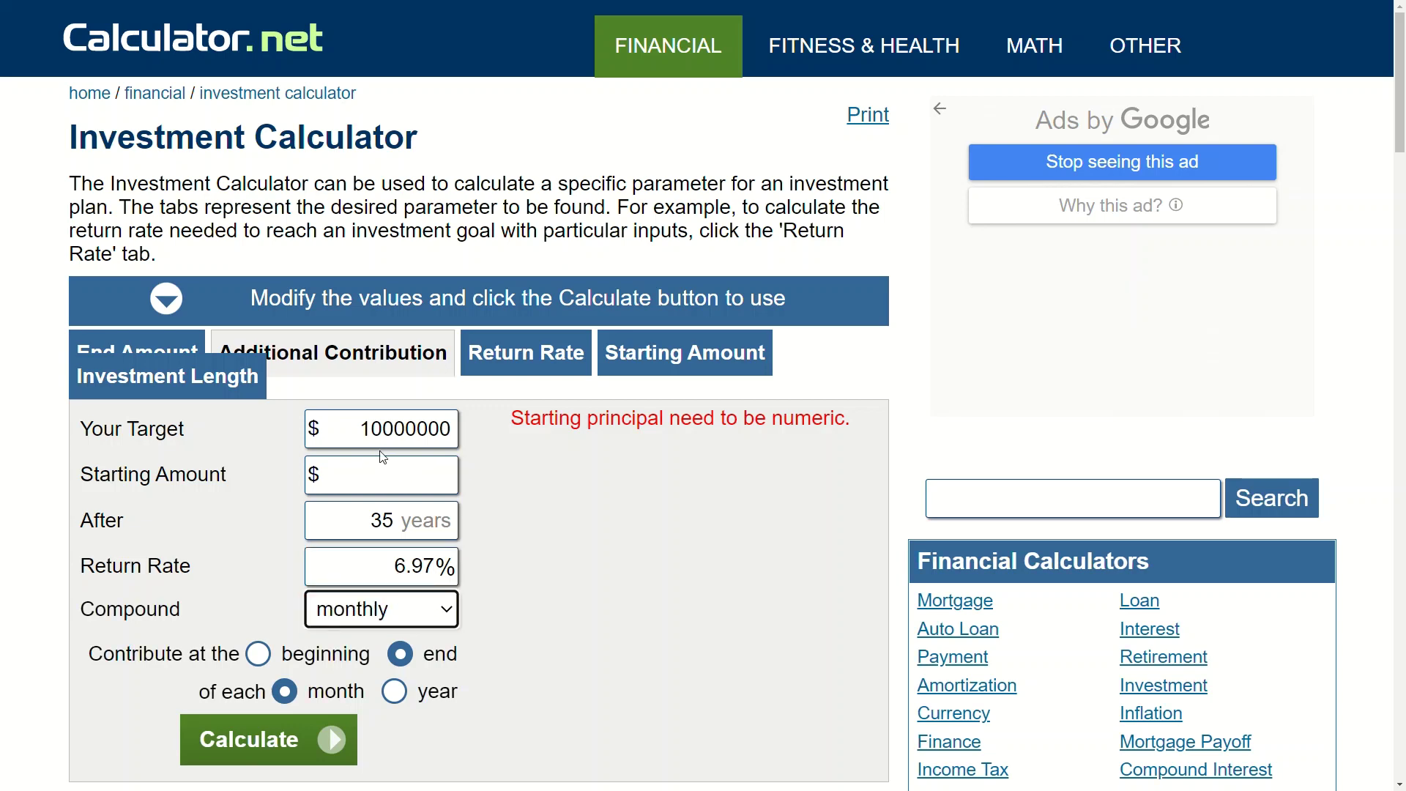
left_click(259, 656)
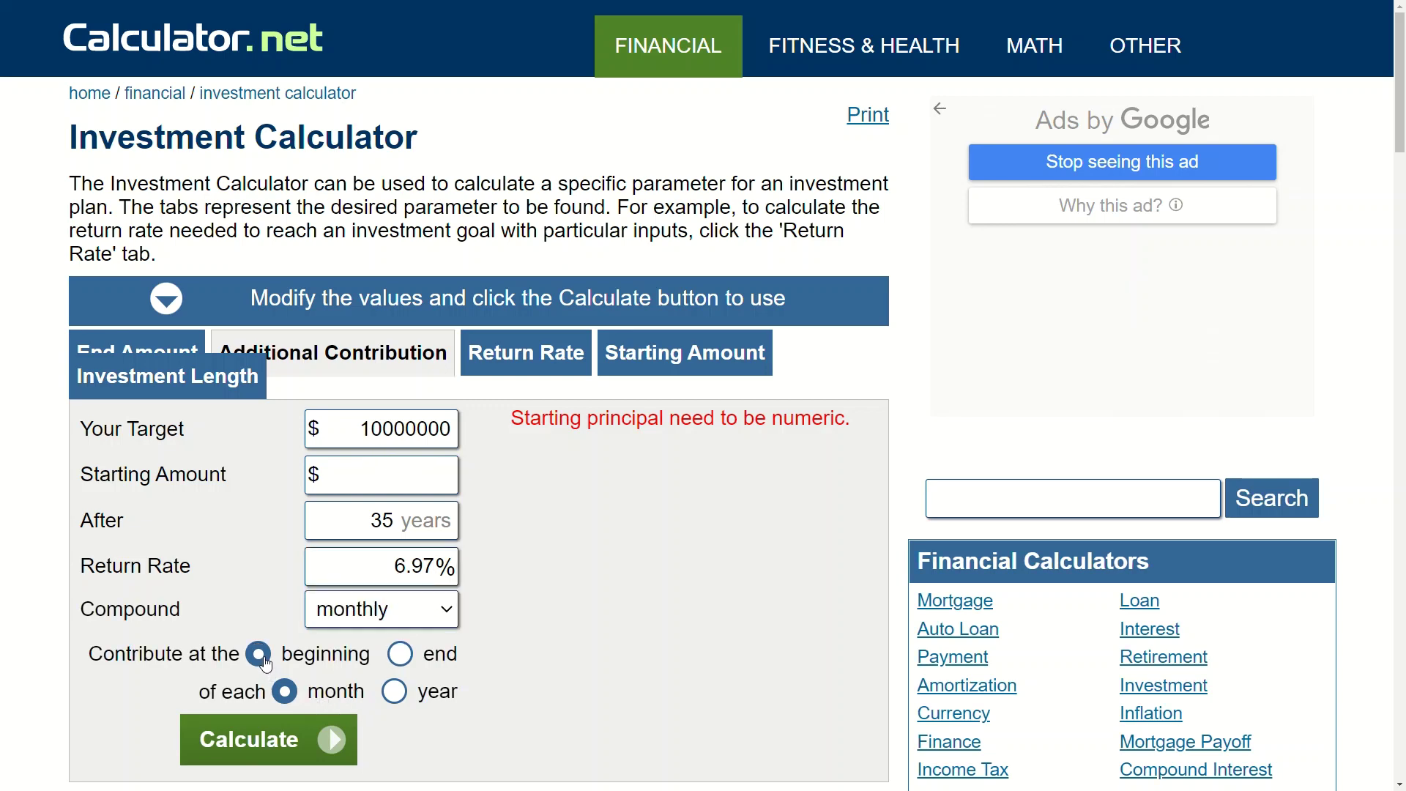
Set the starting amount to 0 and calculate the monthly contribution required to reach the target.
left_click(271, 738)
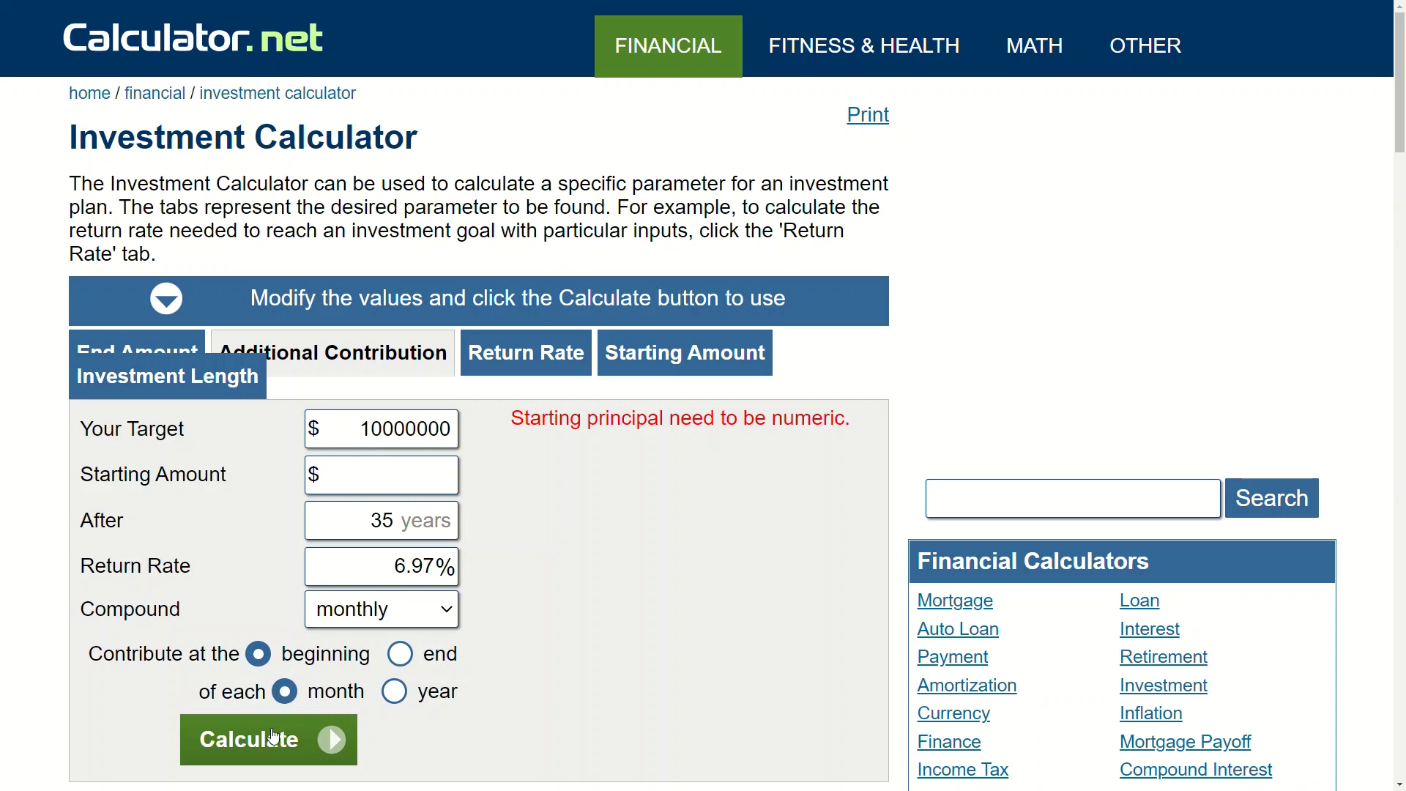
left_click(444, 488)
type("0")
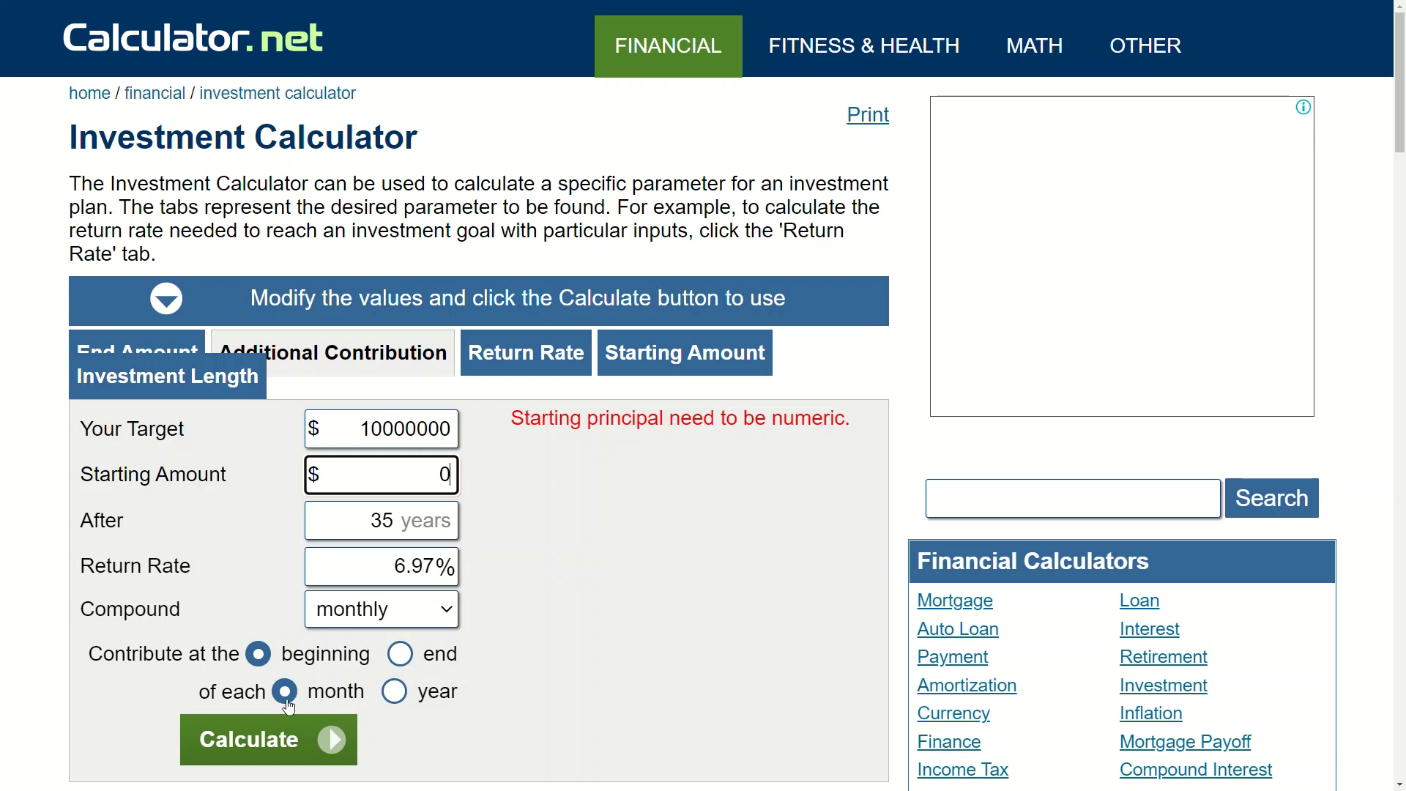
left_click(279, 741)
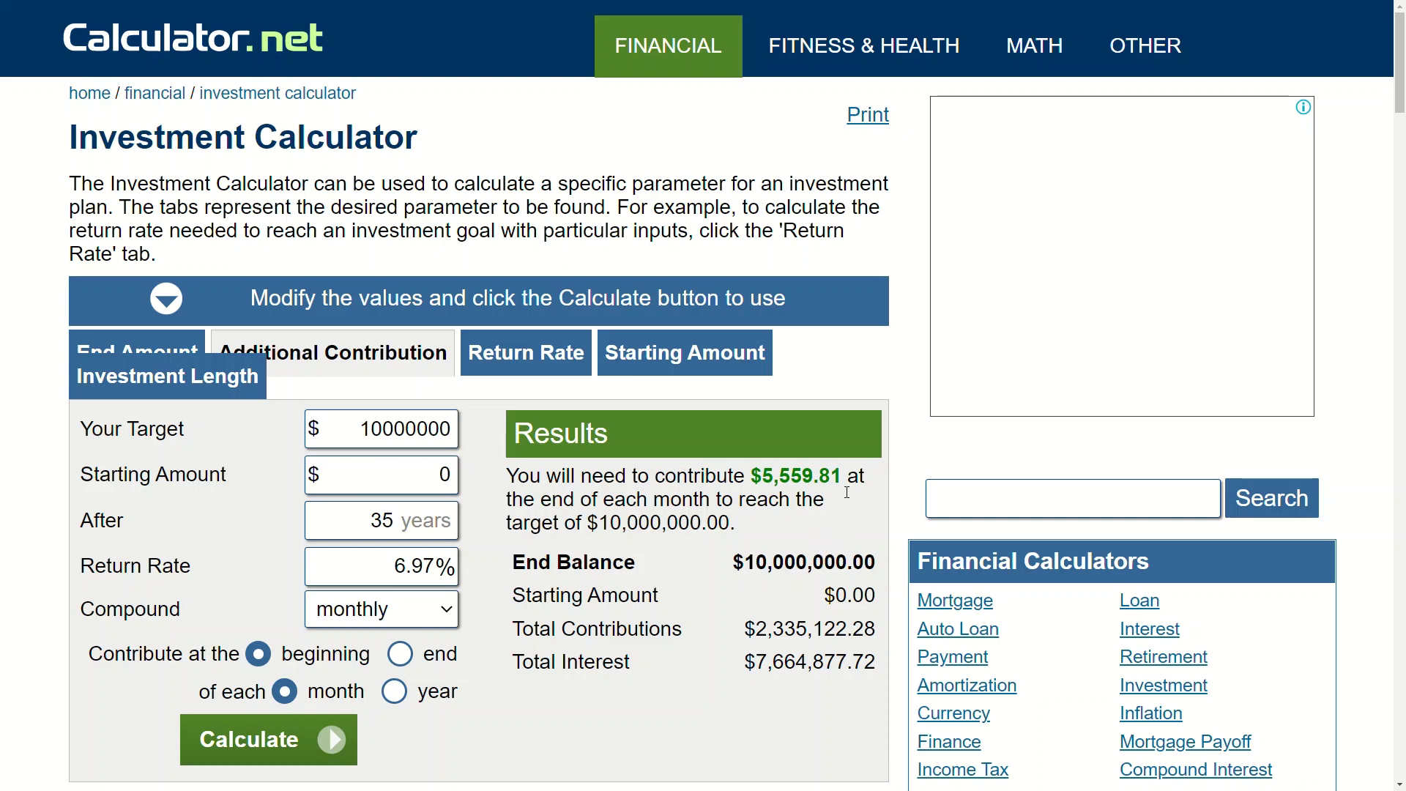
left_click_drag(843, 480, 736, 477)
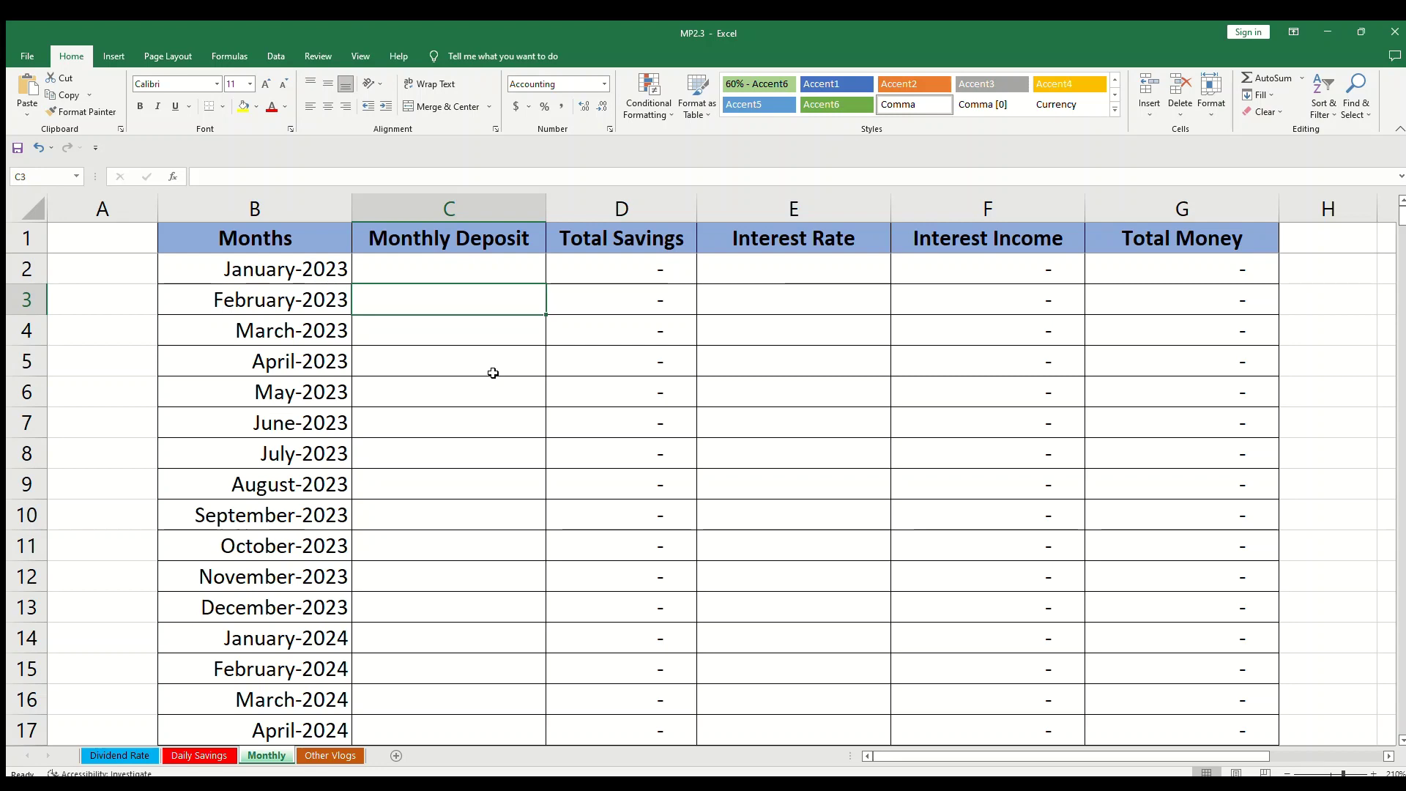
On the Monthly sheet in Excel, enter 5,559.81 as the January-2023 monthly deposit in C2.
double_click(481, 274)
type("5,559.81")
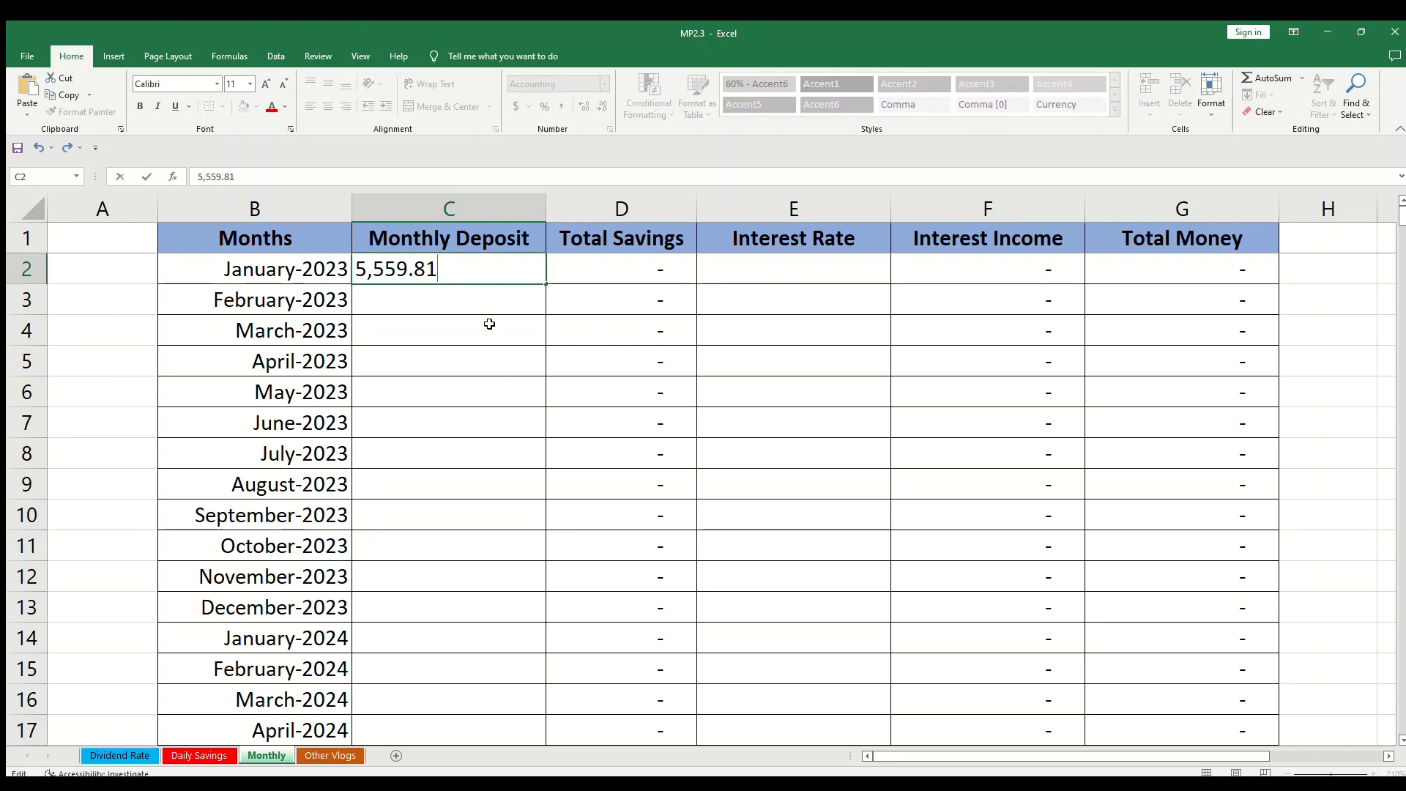
left_click(492, 320)
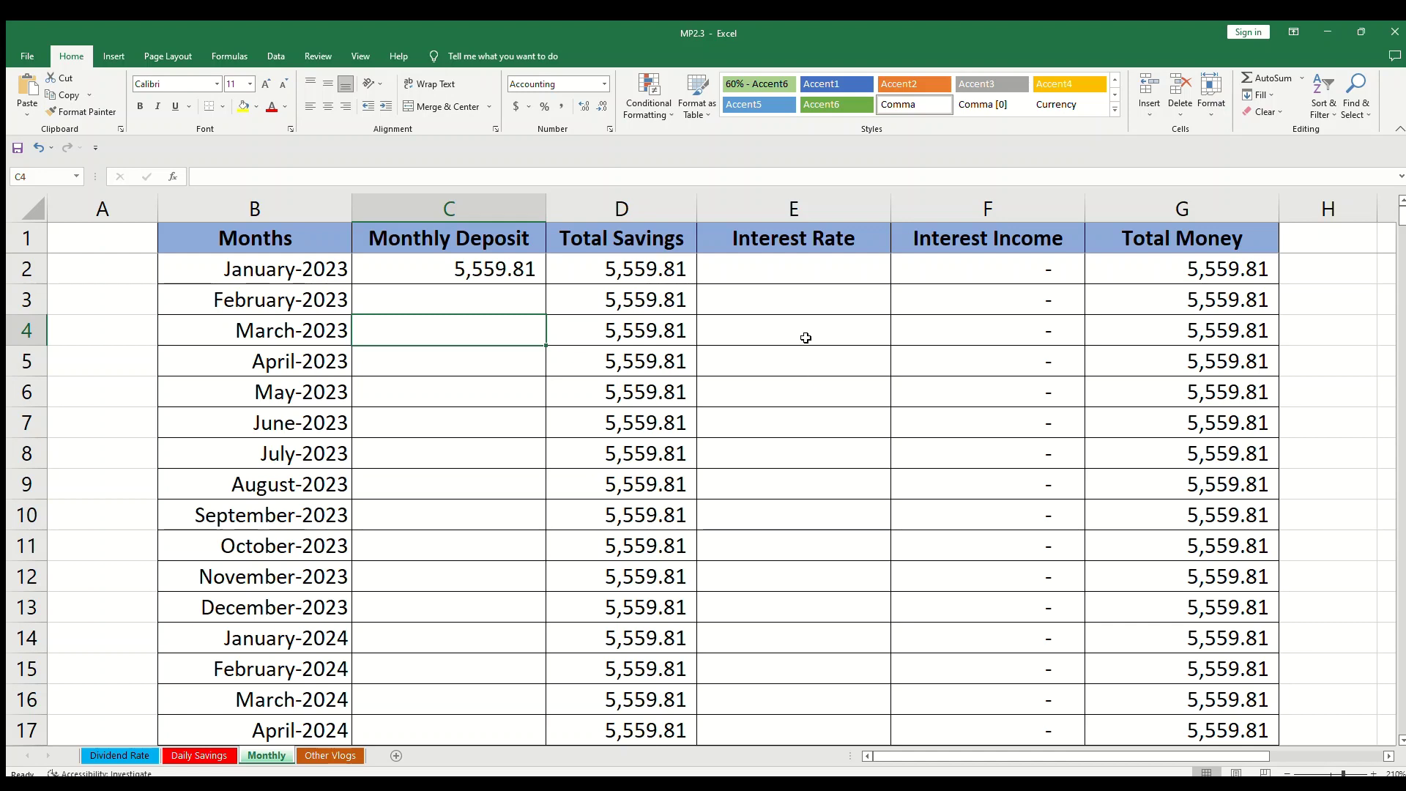
Enter the January-2023 monthly interest rate in E2 as =6.97%/12.
left_click(804, 281)
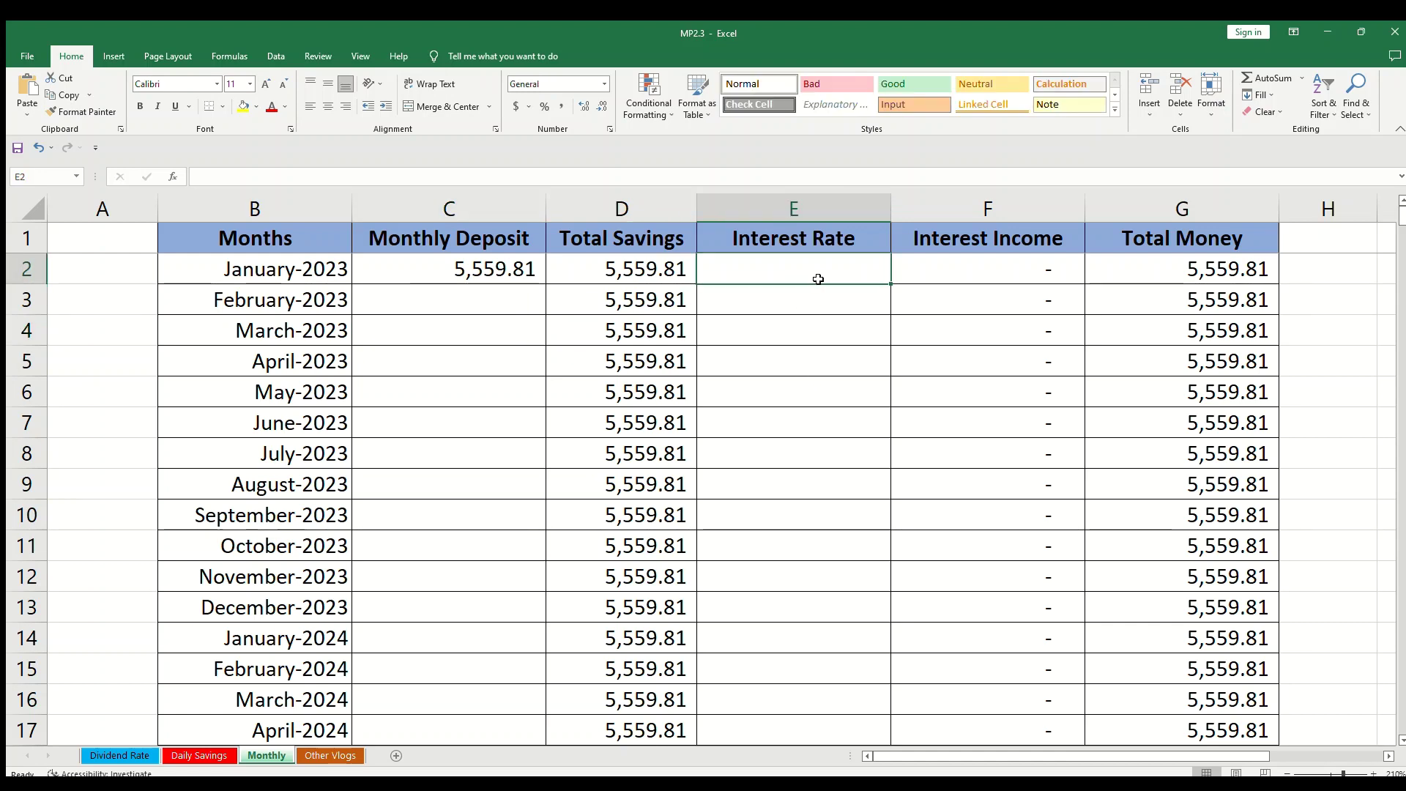
type("=6.97")
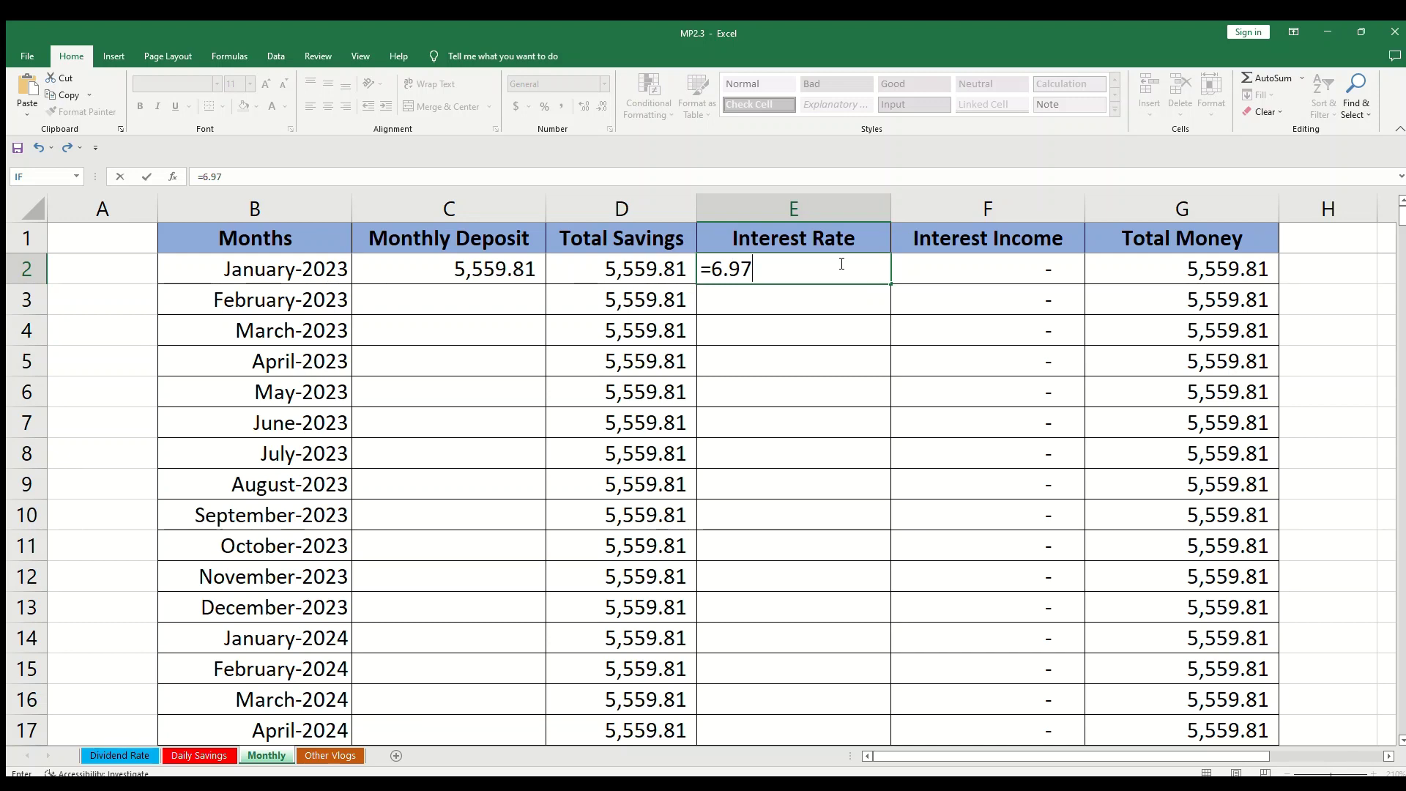
type("%/12")
key("Return")
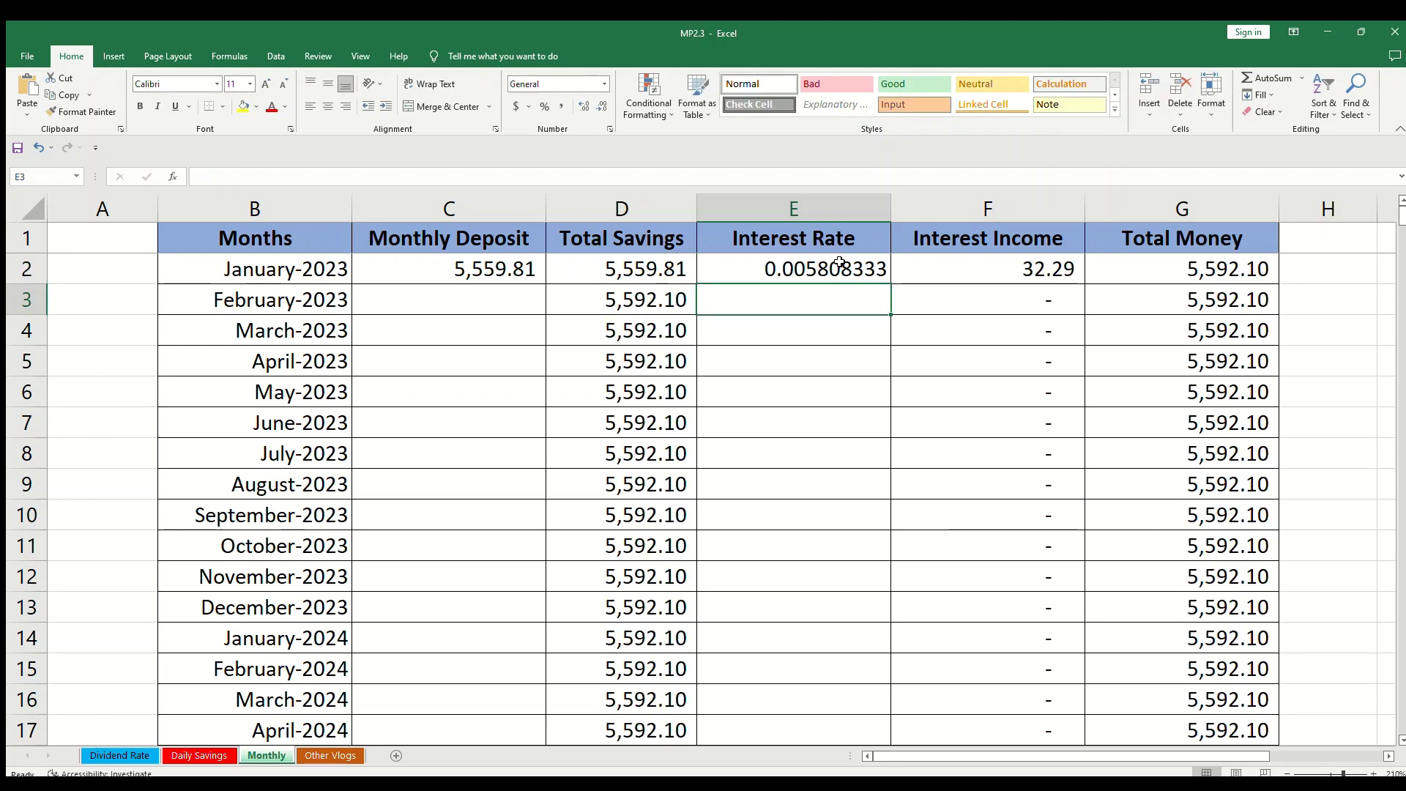
Copy the January-2023 monthly deposit into the February-2023 row.
key("Right")
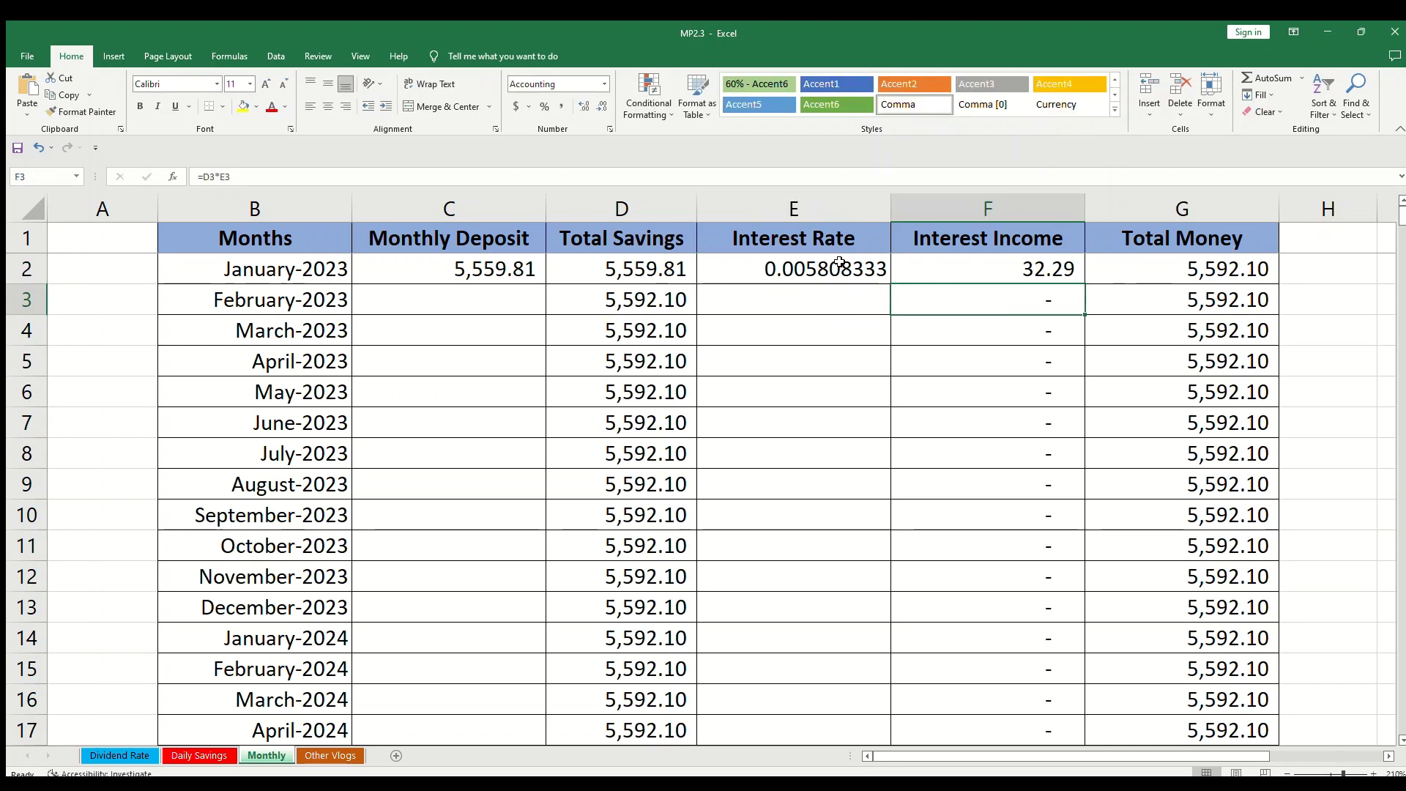
key("Up")
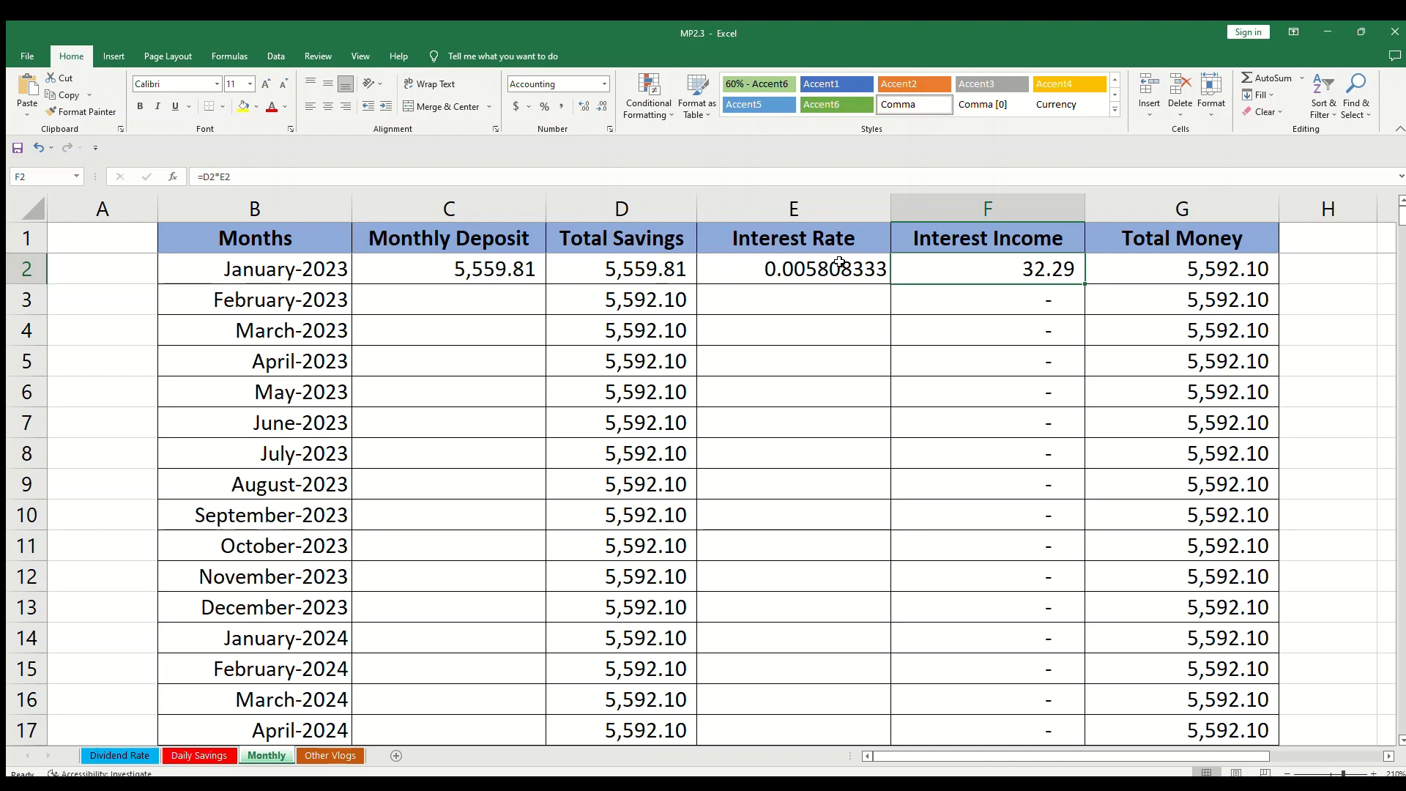
left_click(1175, 274)
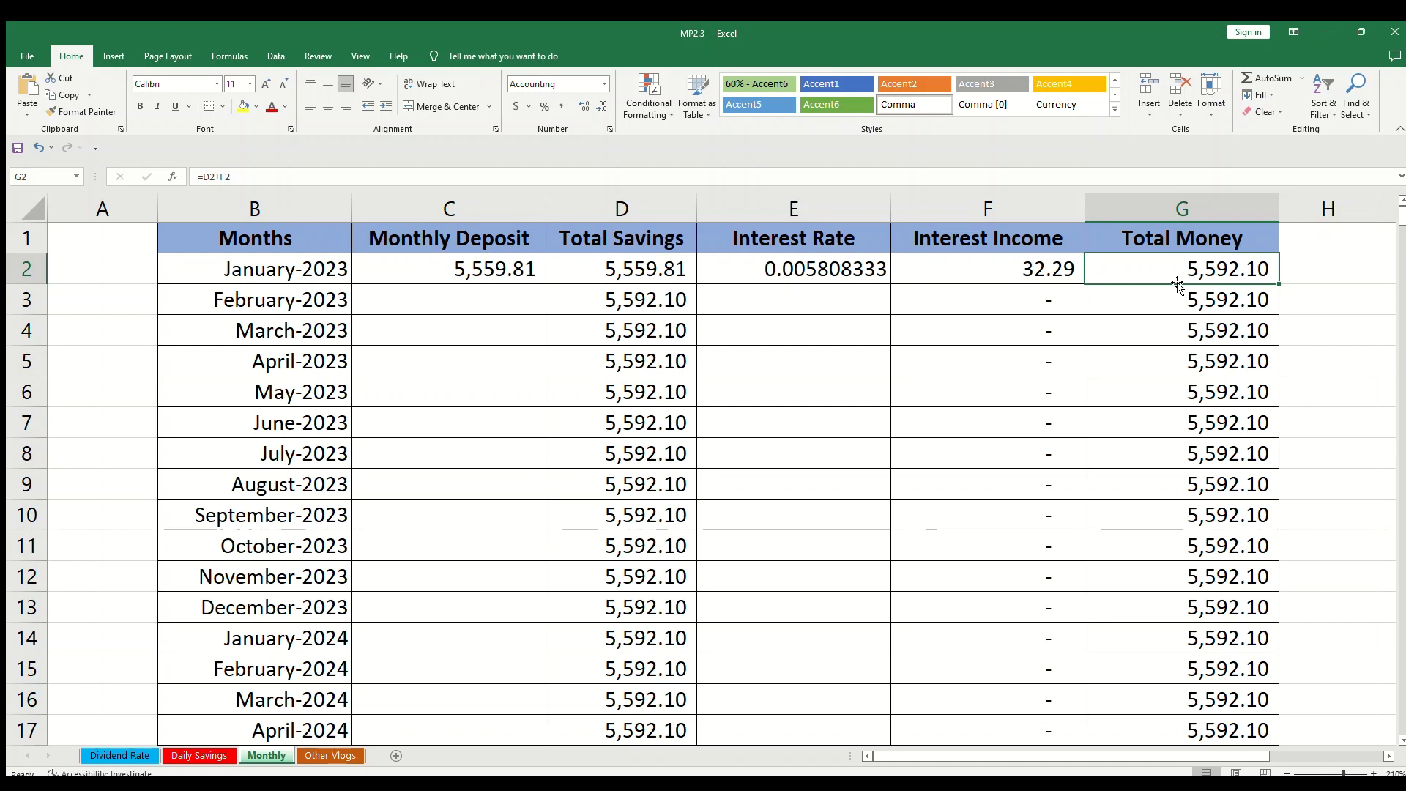
key("Left")
key("Left")
key("Left")
key("Left")
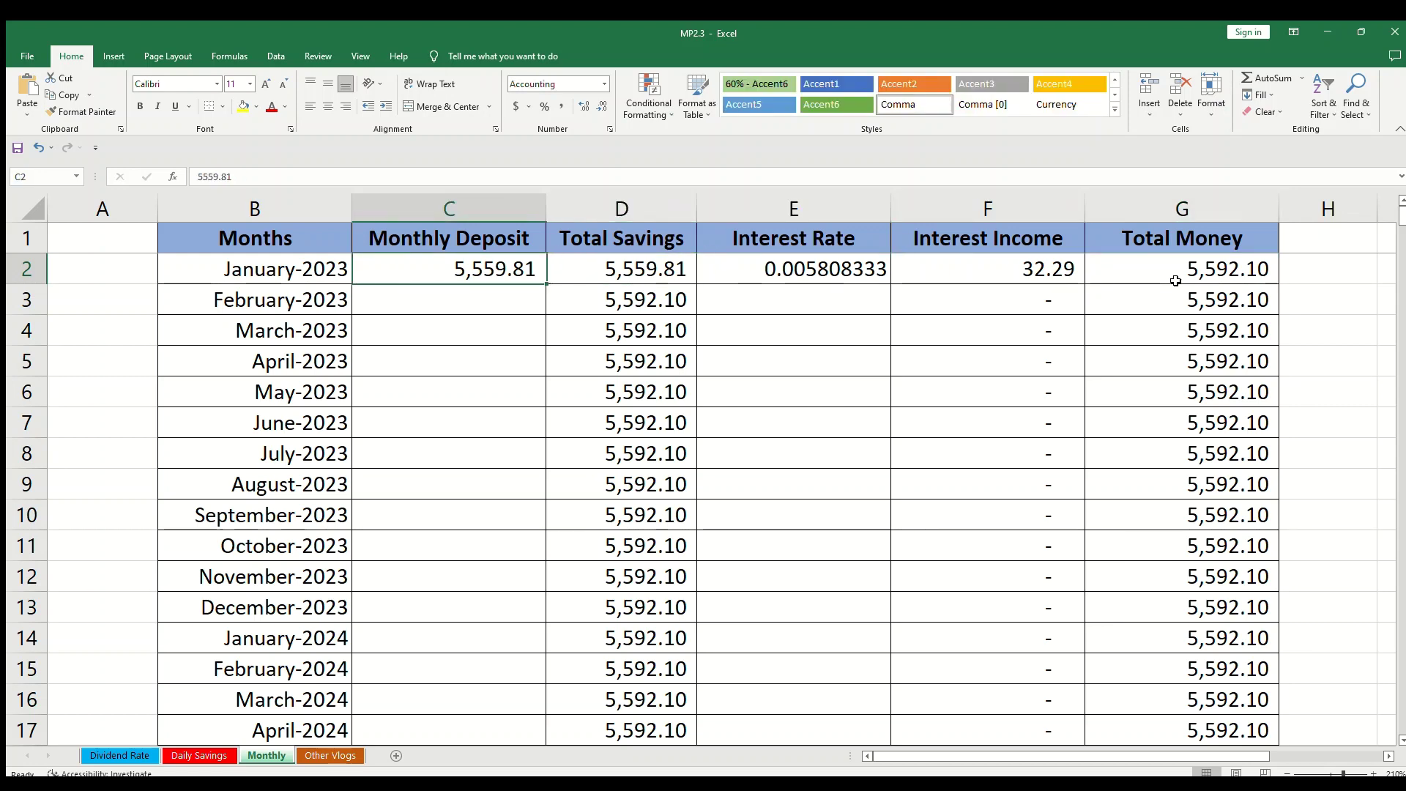
key("ctrl+c")
key("Down")
key("ctrl+v")
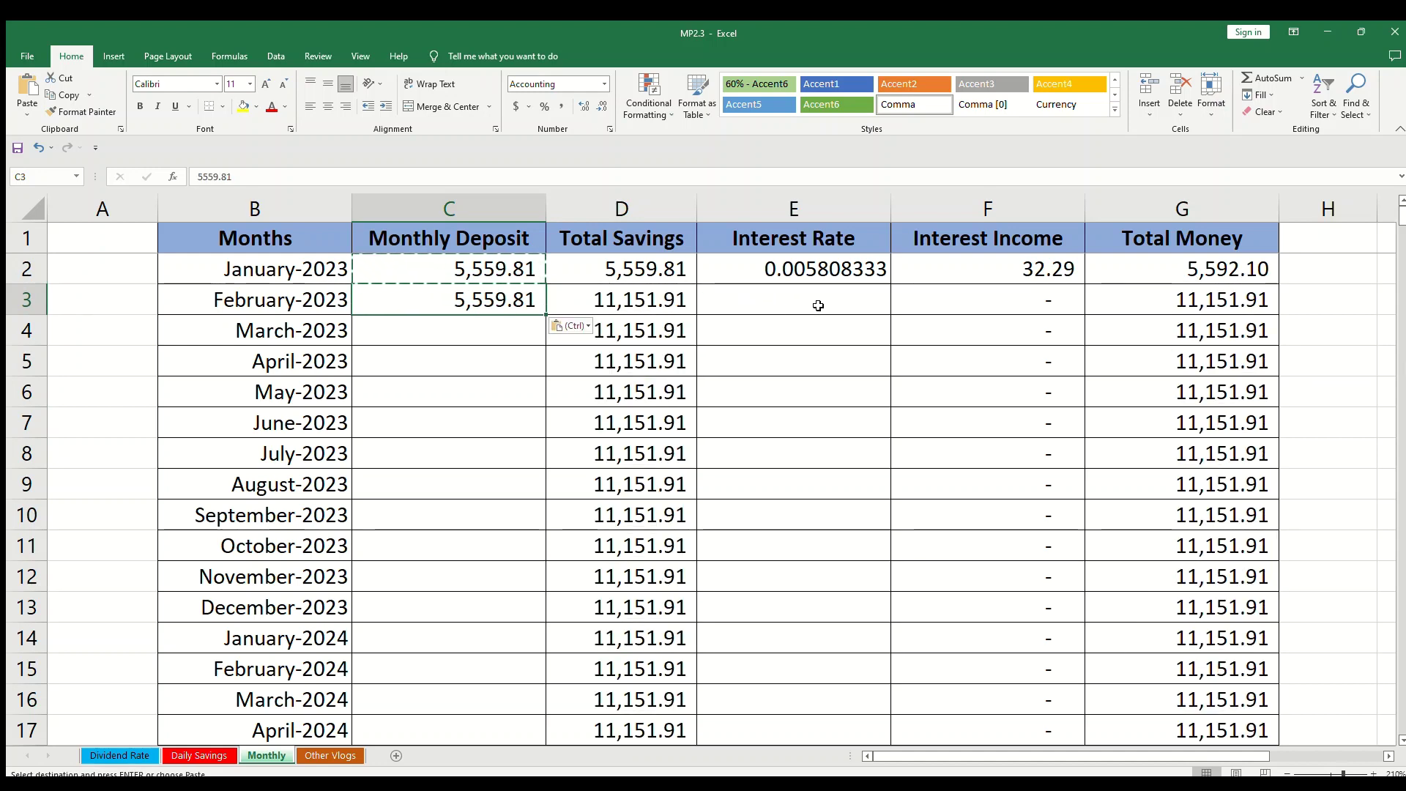
Copy the January-2023 interest rate formula into the February-2023 row.
left_click(817, 275)
key("Escape")
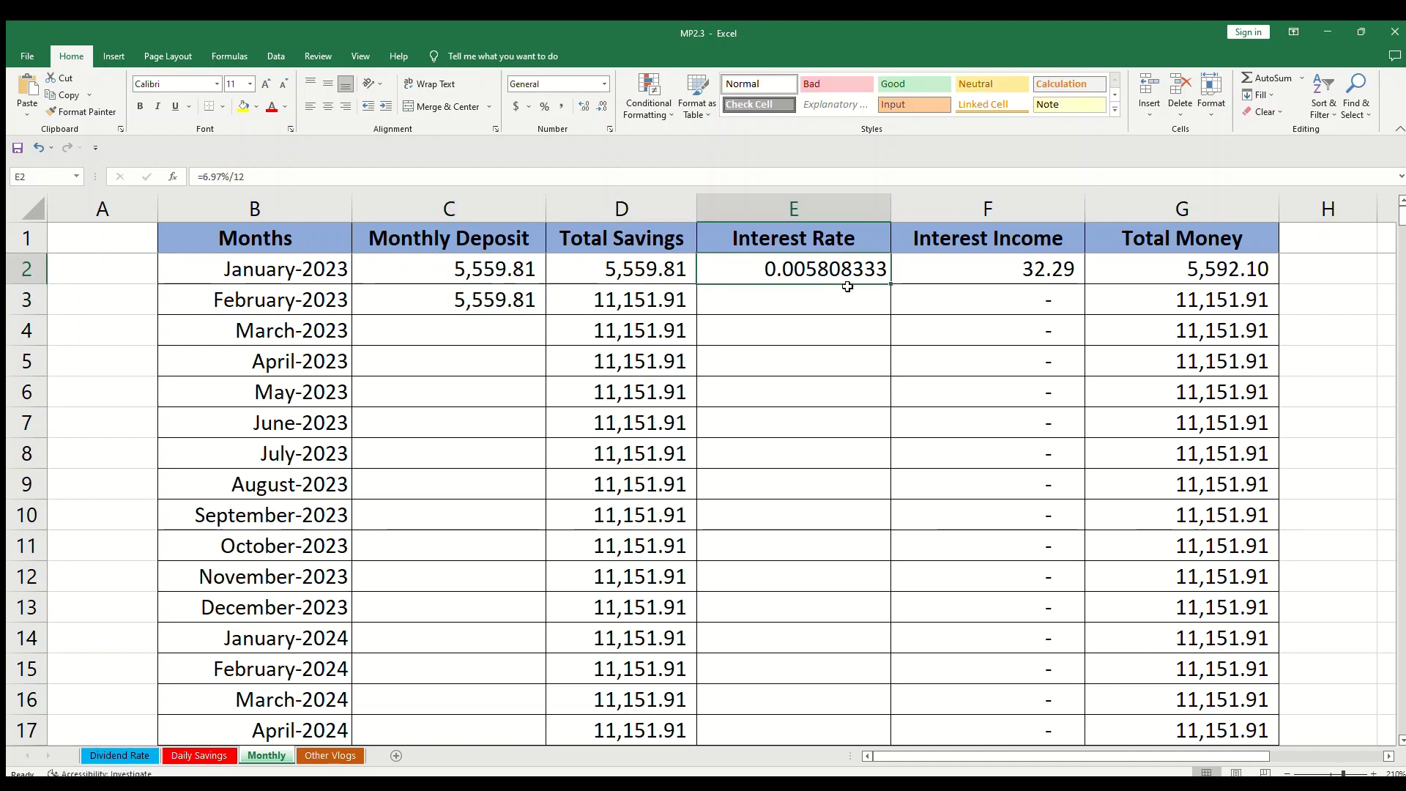
key("ctrl+c")
key("Down")
key("ctrl+v")
Paste the copied interest rate formula throughout the Interest Rate column, down to January-2058 in row 422.
key("Left")
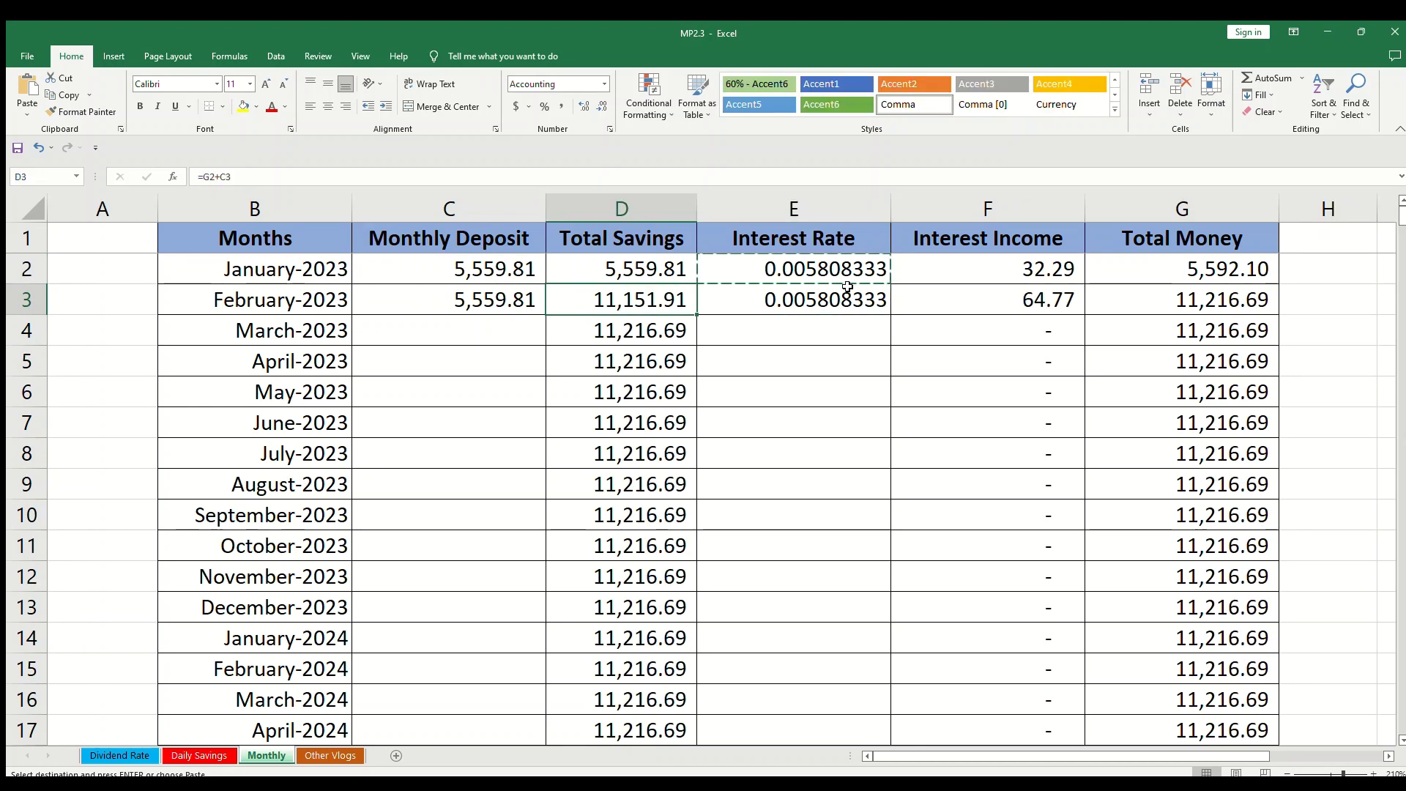
key("ctrl+shift+Down")
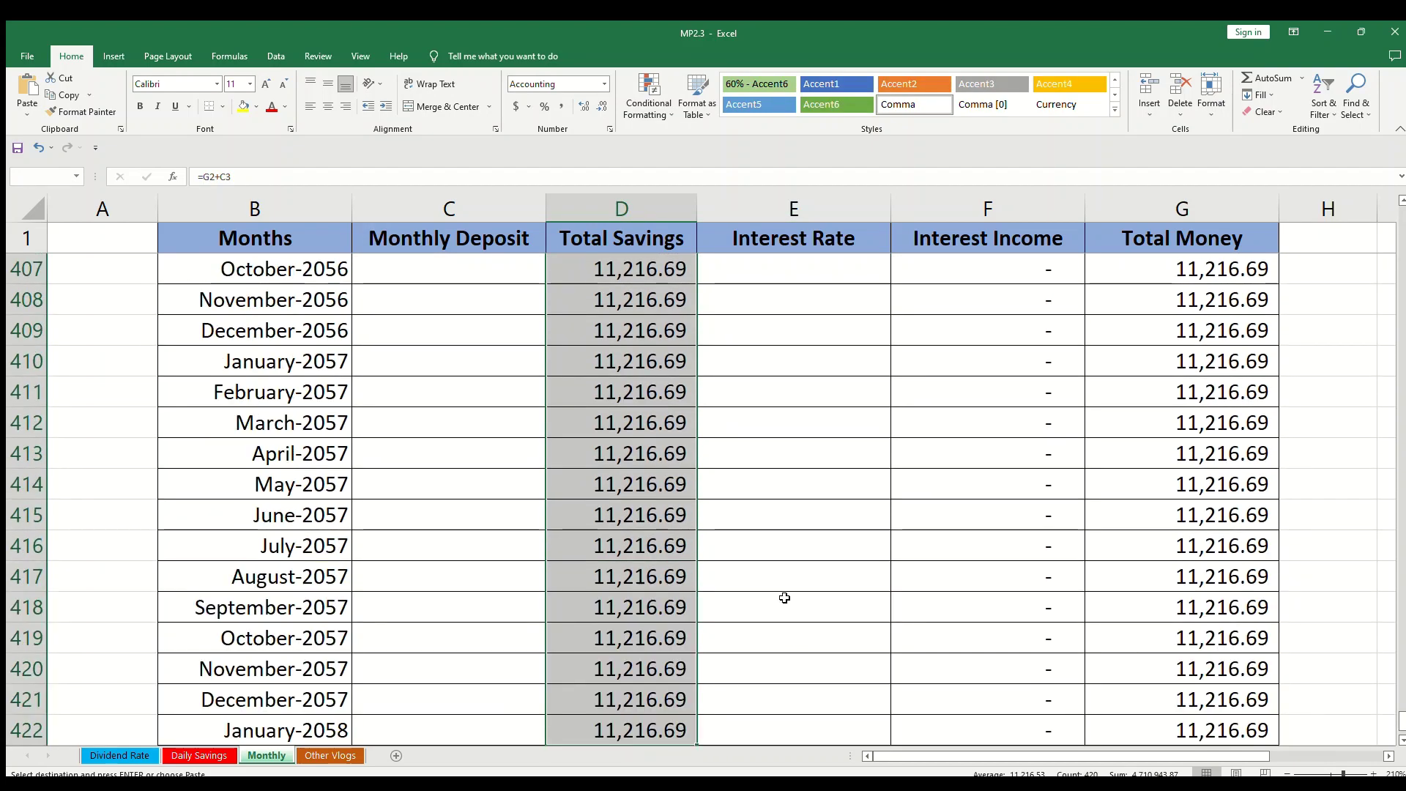
left_click(644, 516)
key("ctrl+shift+Down")
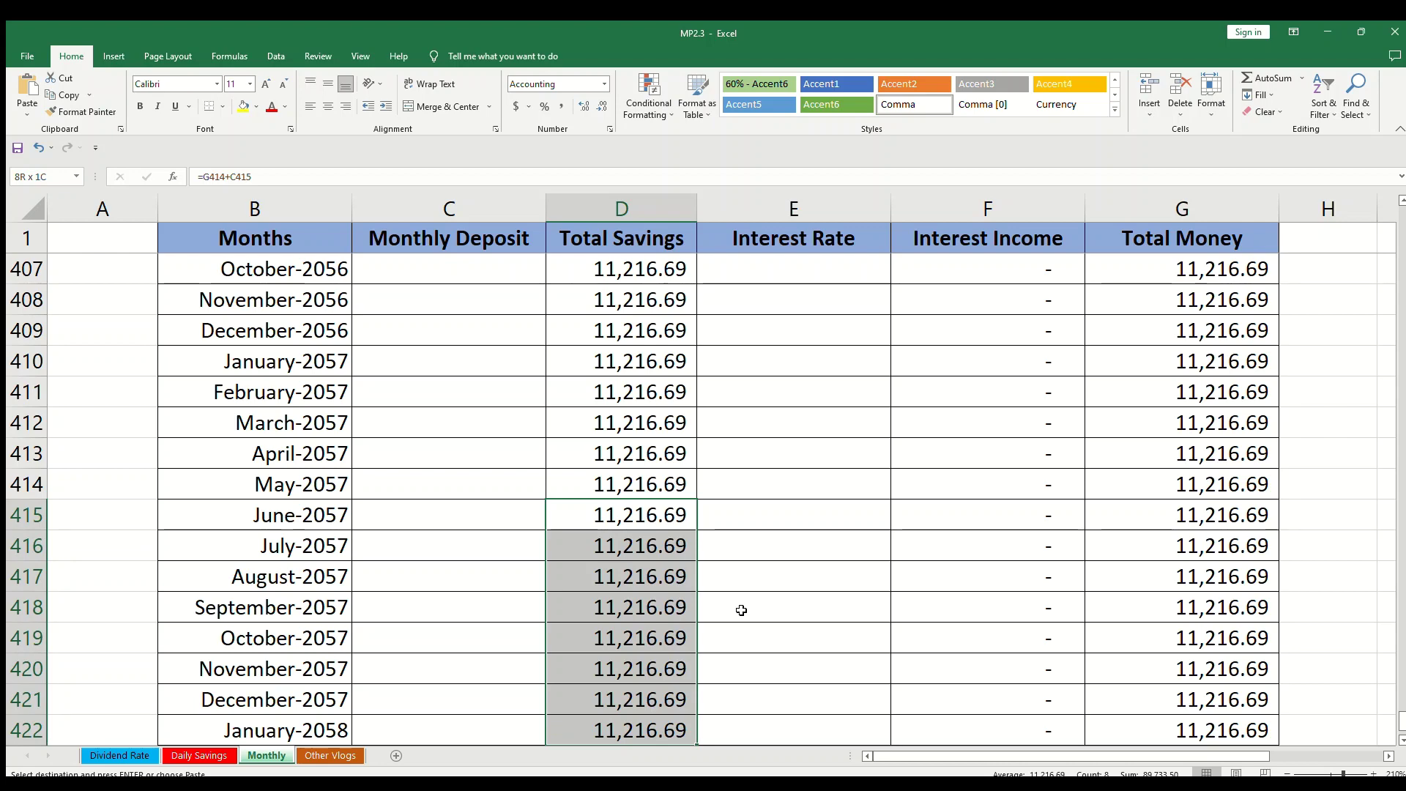
left_click(778, 731)
key("ctrl+v")
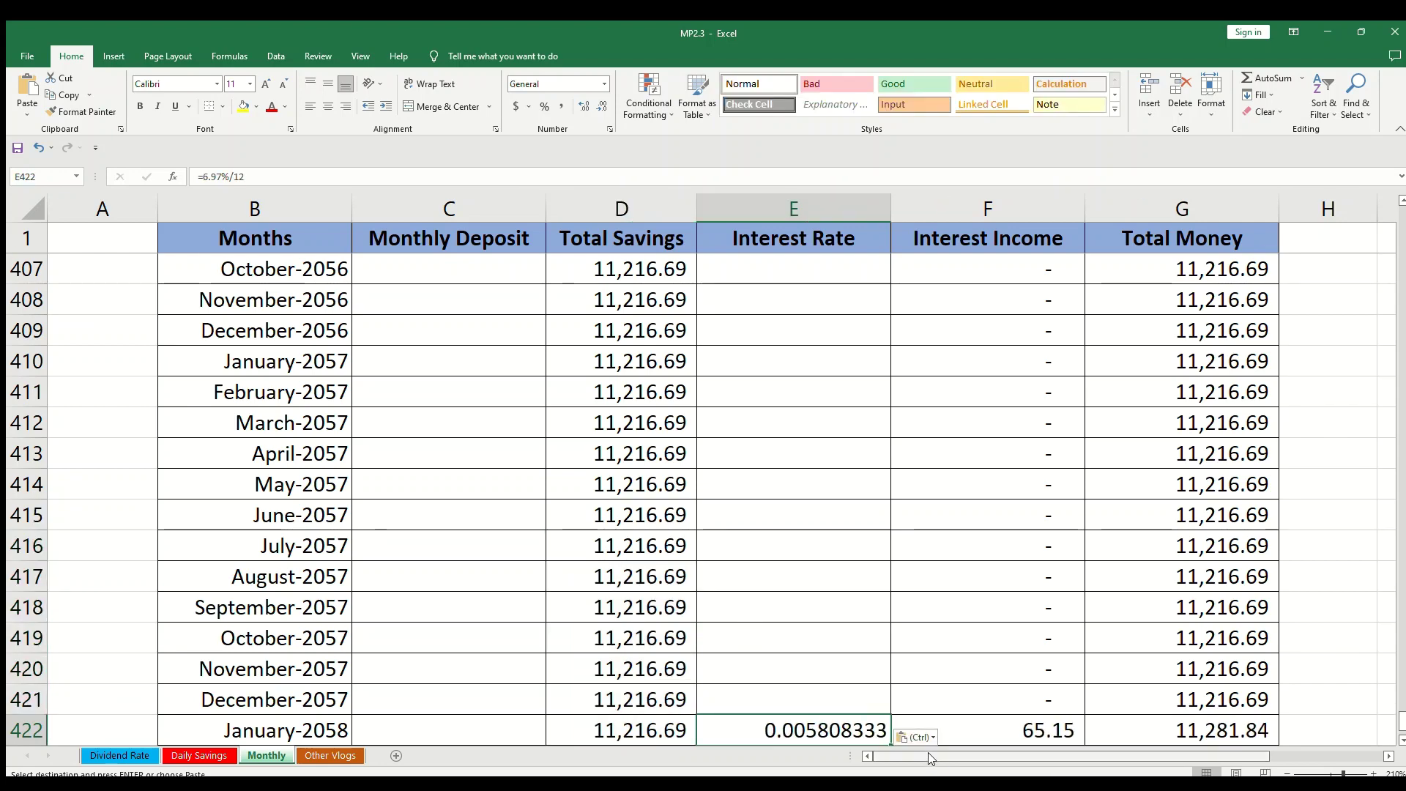
key("ctrl+shift+Up")
key("ctrl+v")
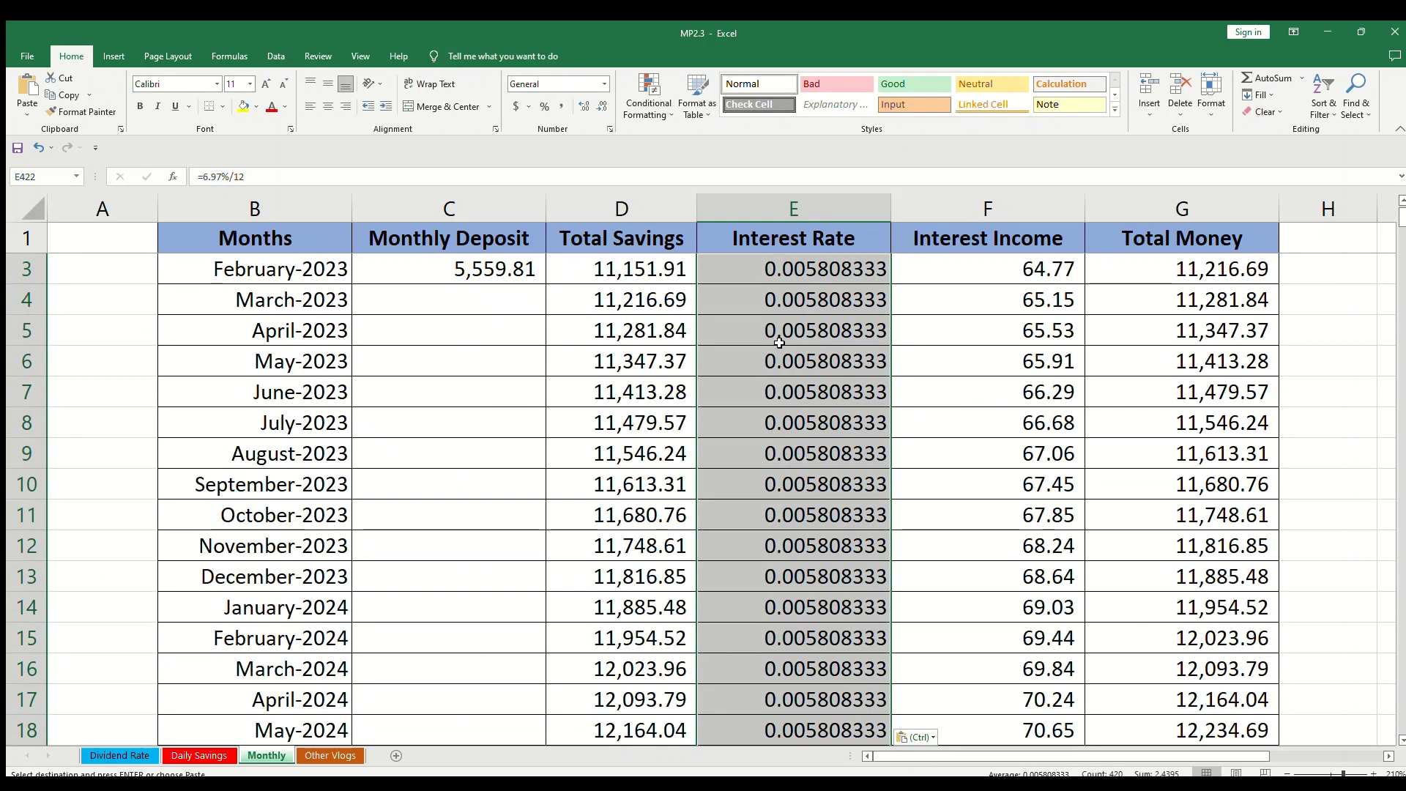
Examine how February-2023 total savings combines the first two monthly deposits with January's interest income.
left_click(793, 269)
scroll(945, 388, "up", 1)
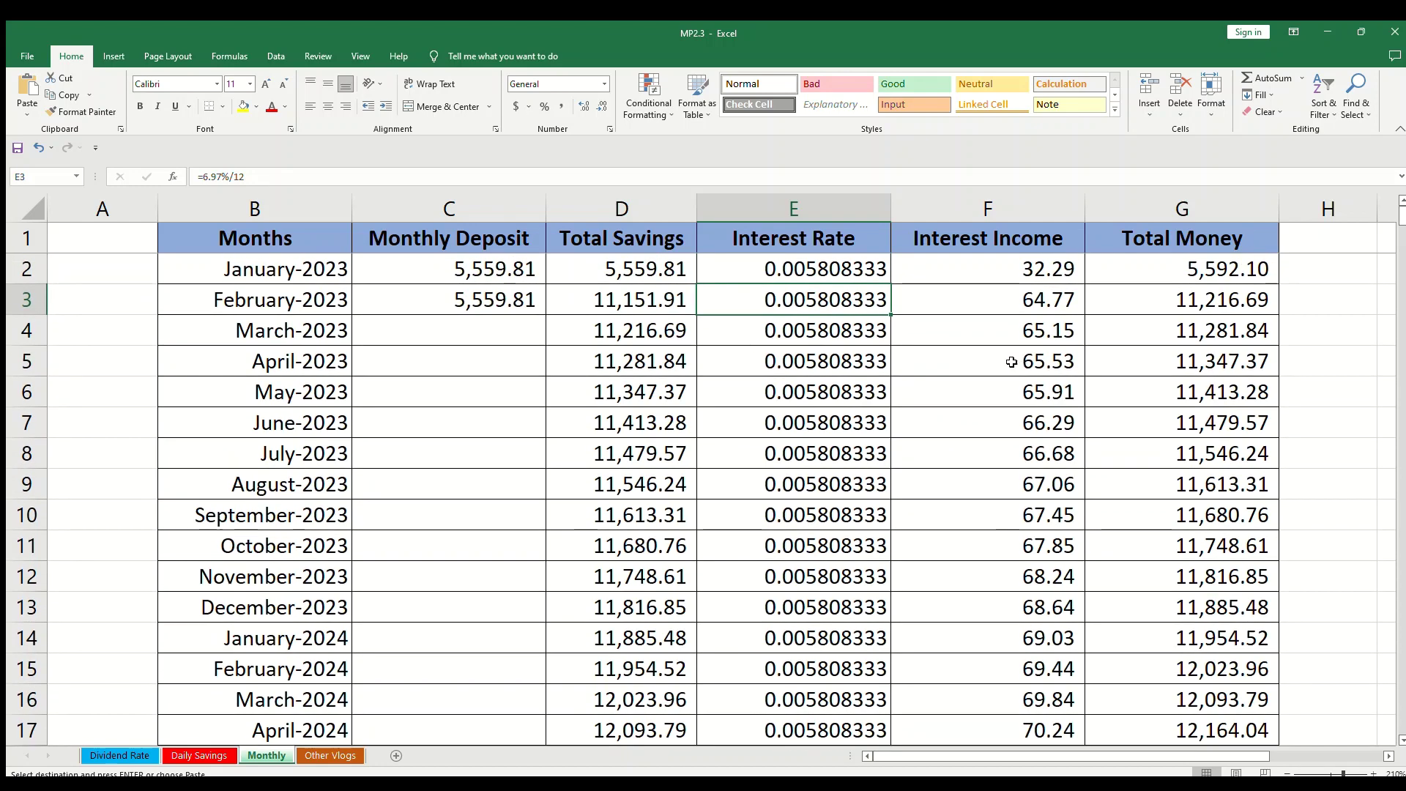
left_click(1022, 310)
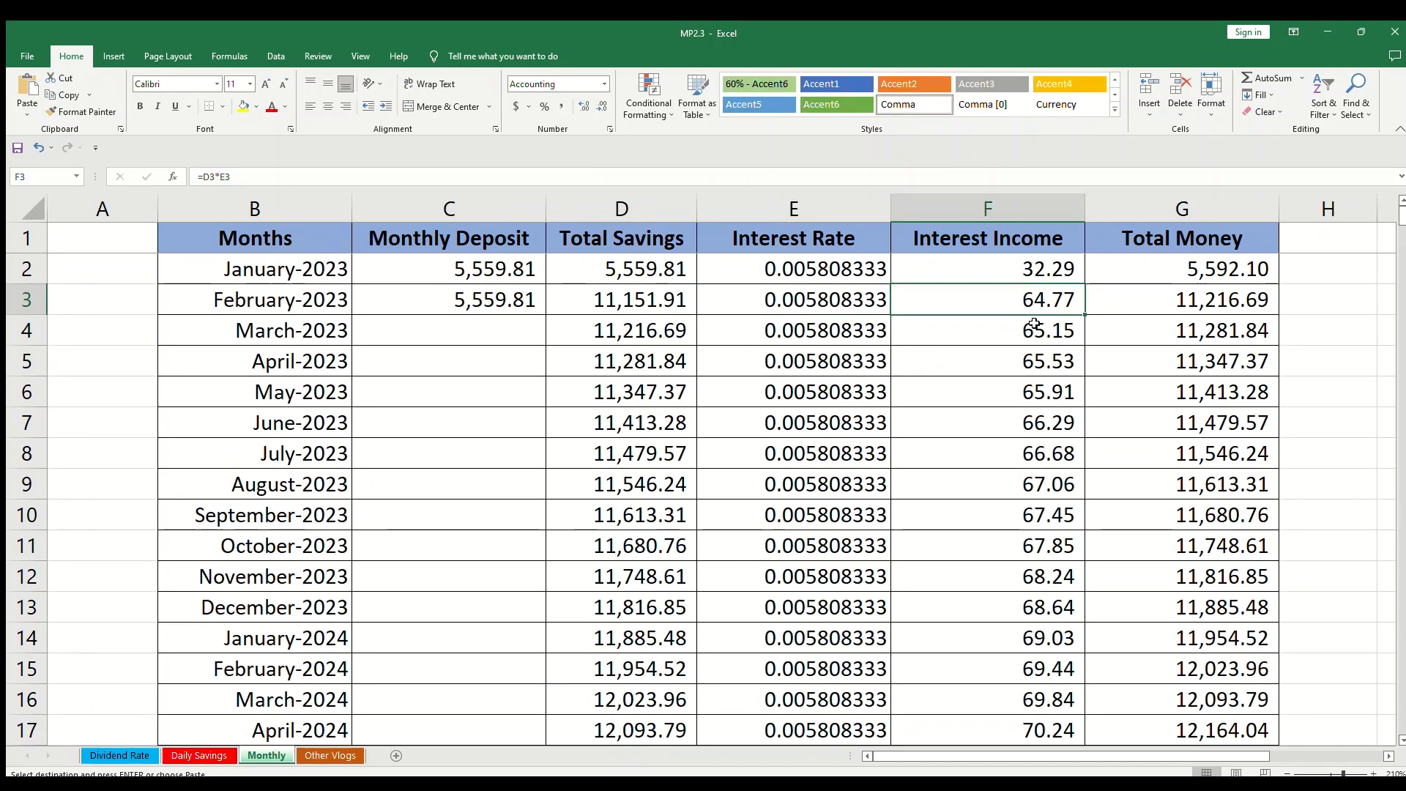
left_click(457, 273)
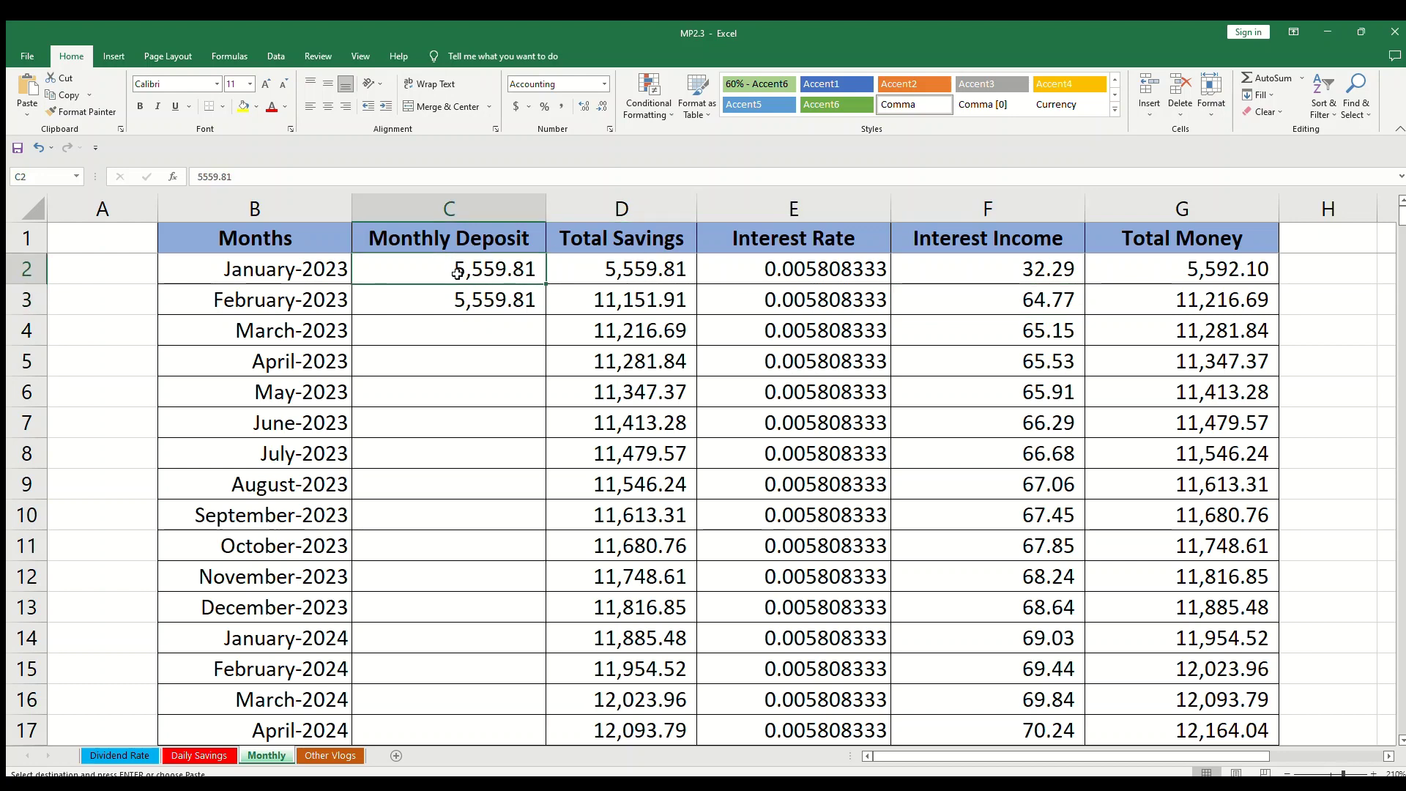
left_click_drag(457, 273, 488, 299)
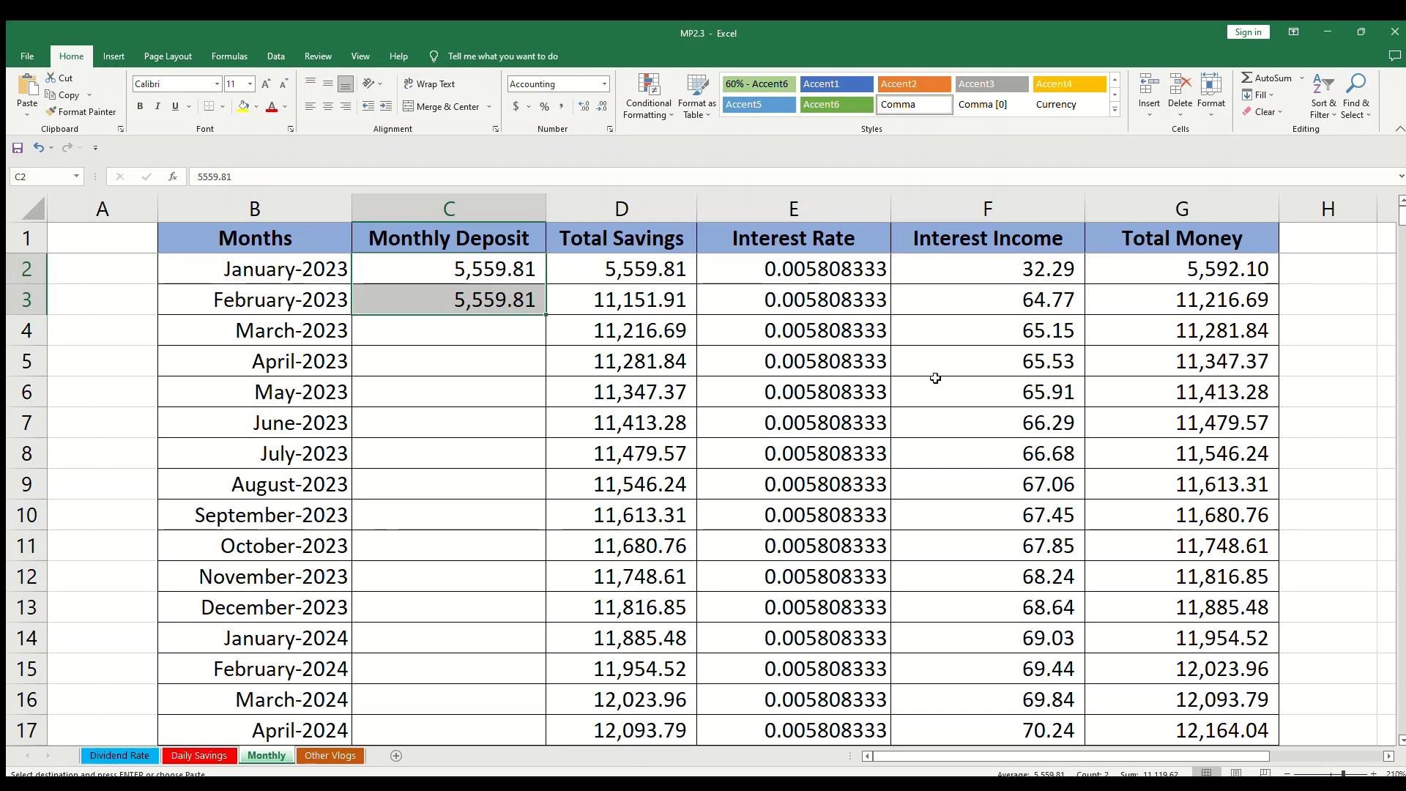
left_click(1010, 276, "ctrl")
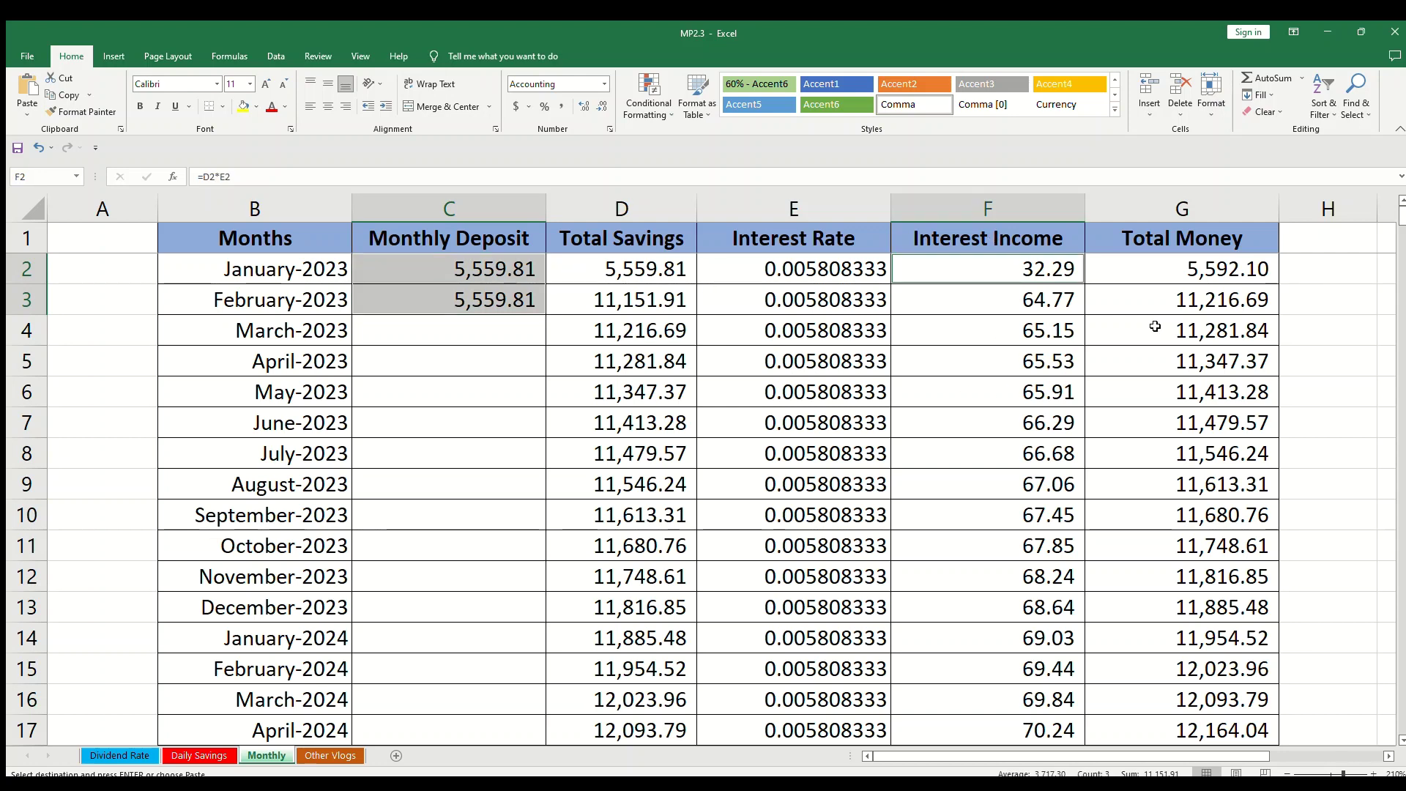
left_click(629, 299)
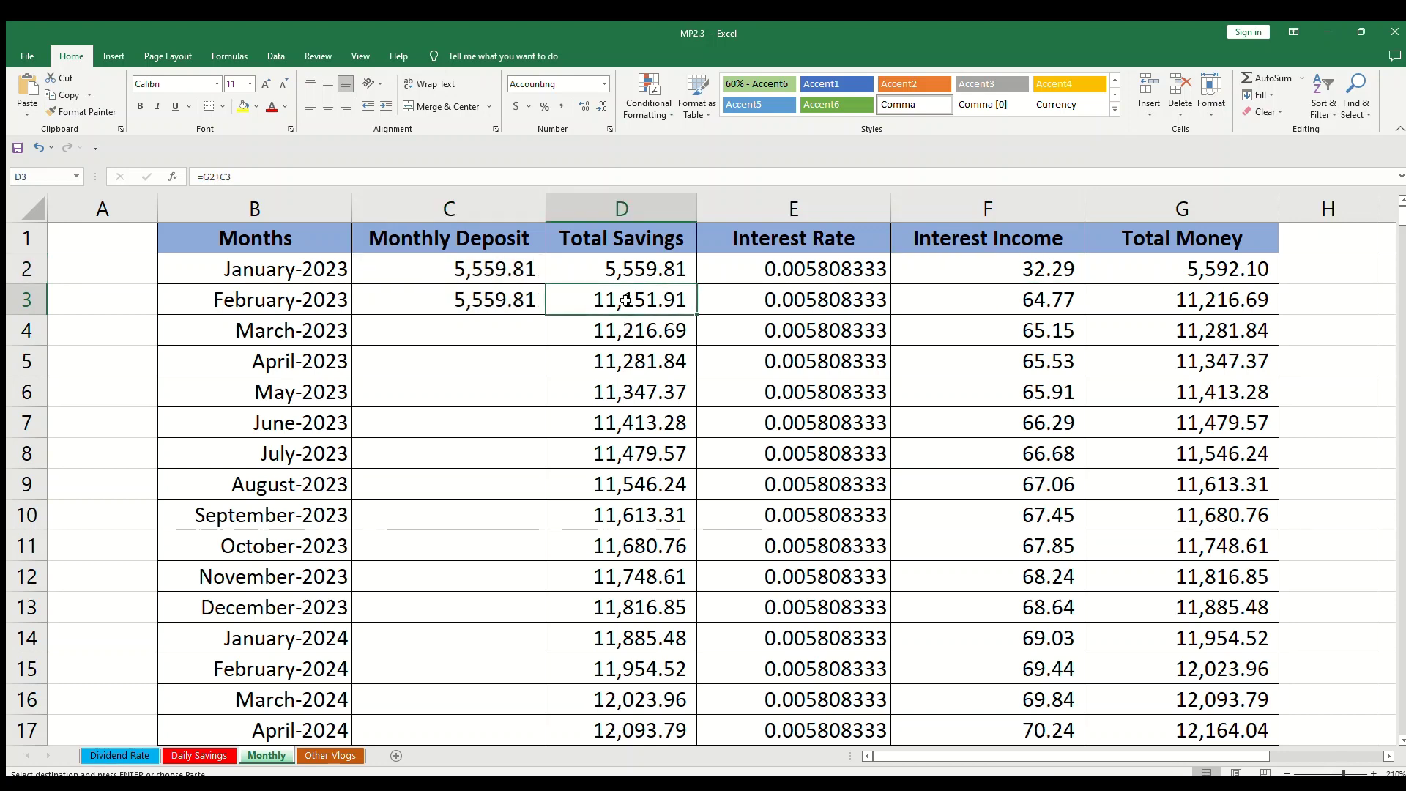
Undo the accidental paste over February-2023's total savings and examine that month's interest income and total money formulas.
key("Return")
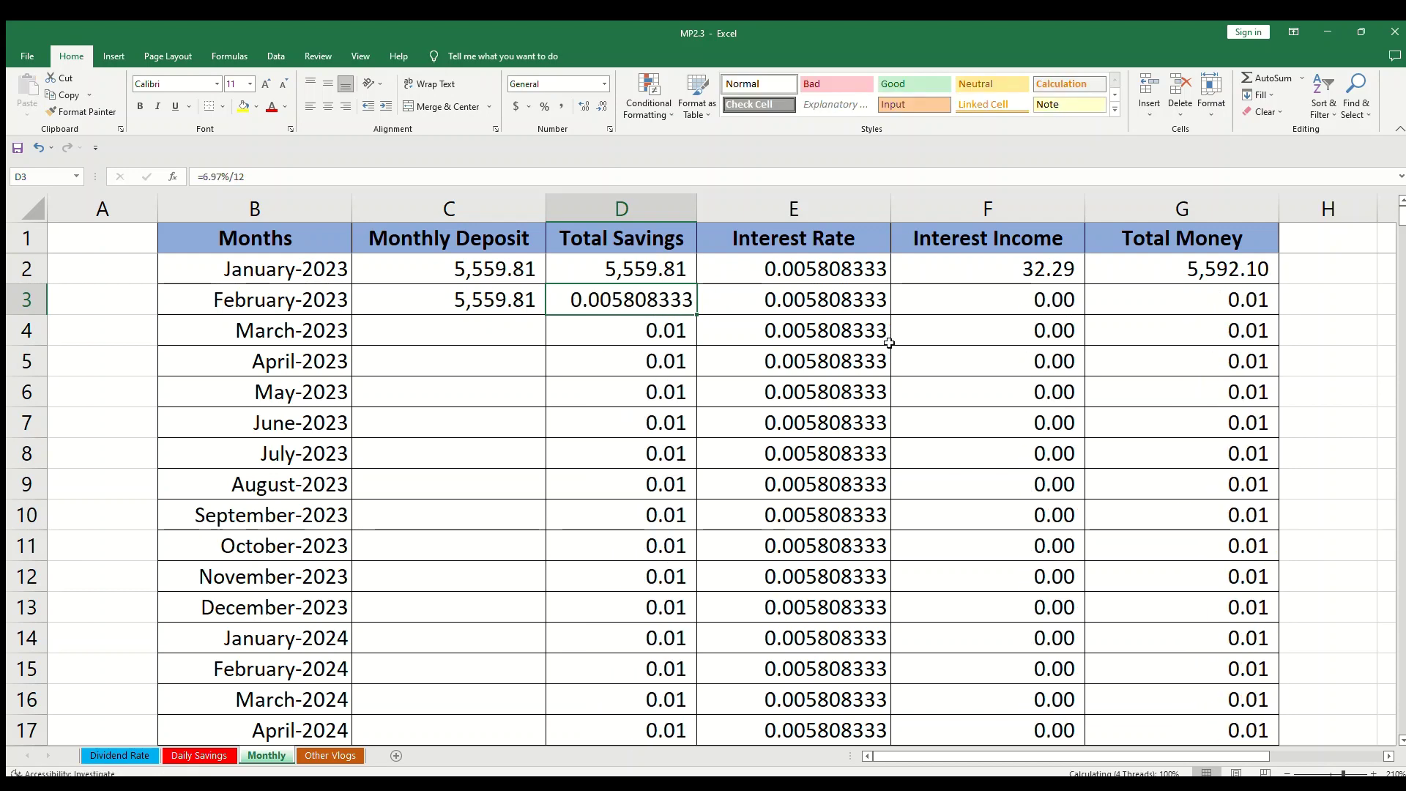
key("ctrl+z")
left_click(1050, 309)
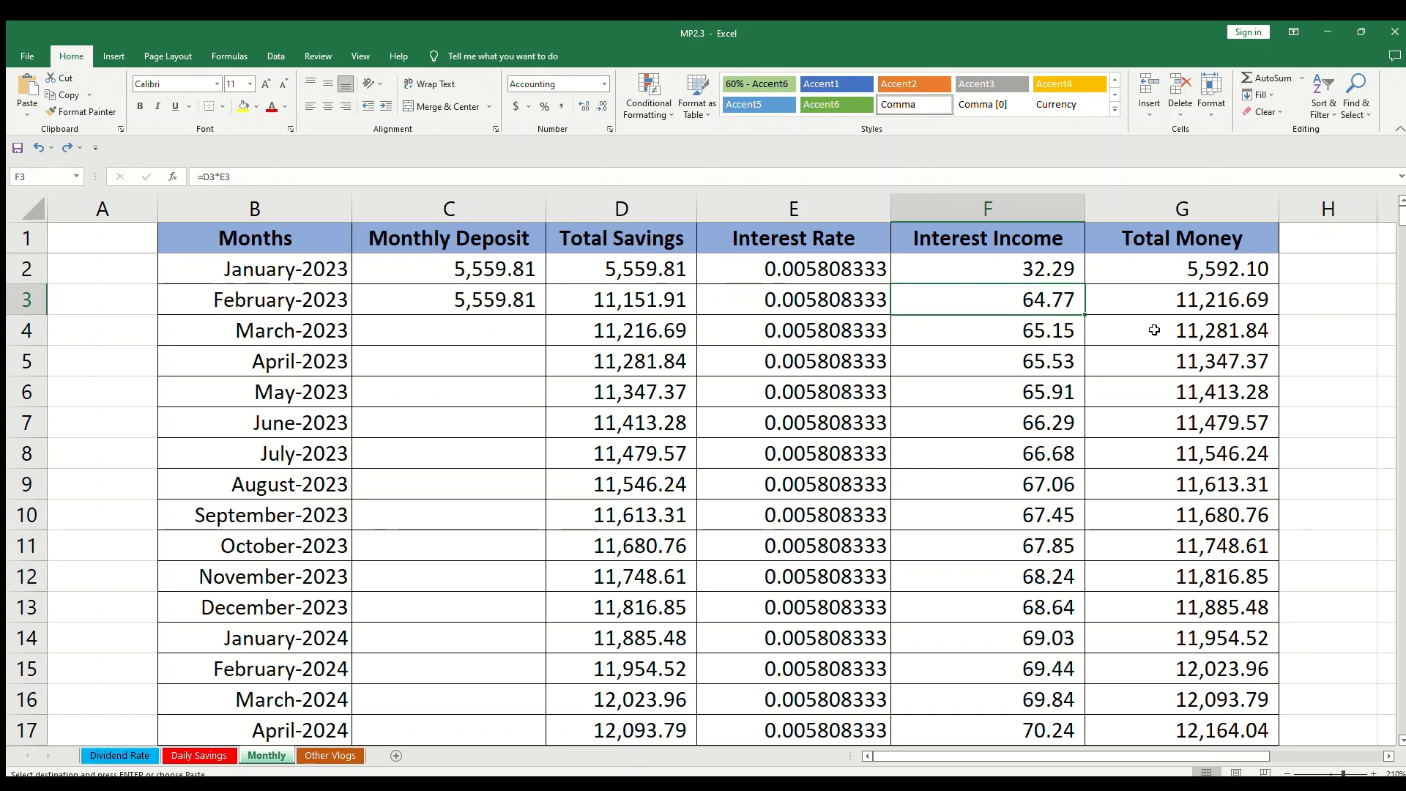
left_click(1201, 311)
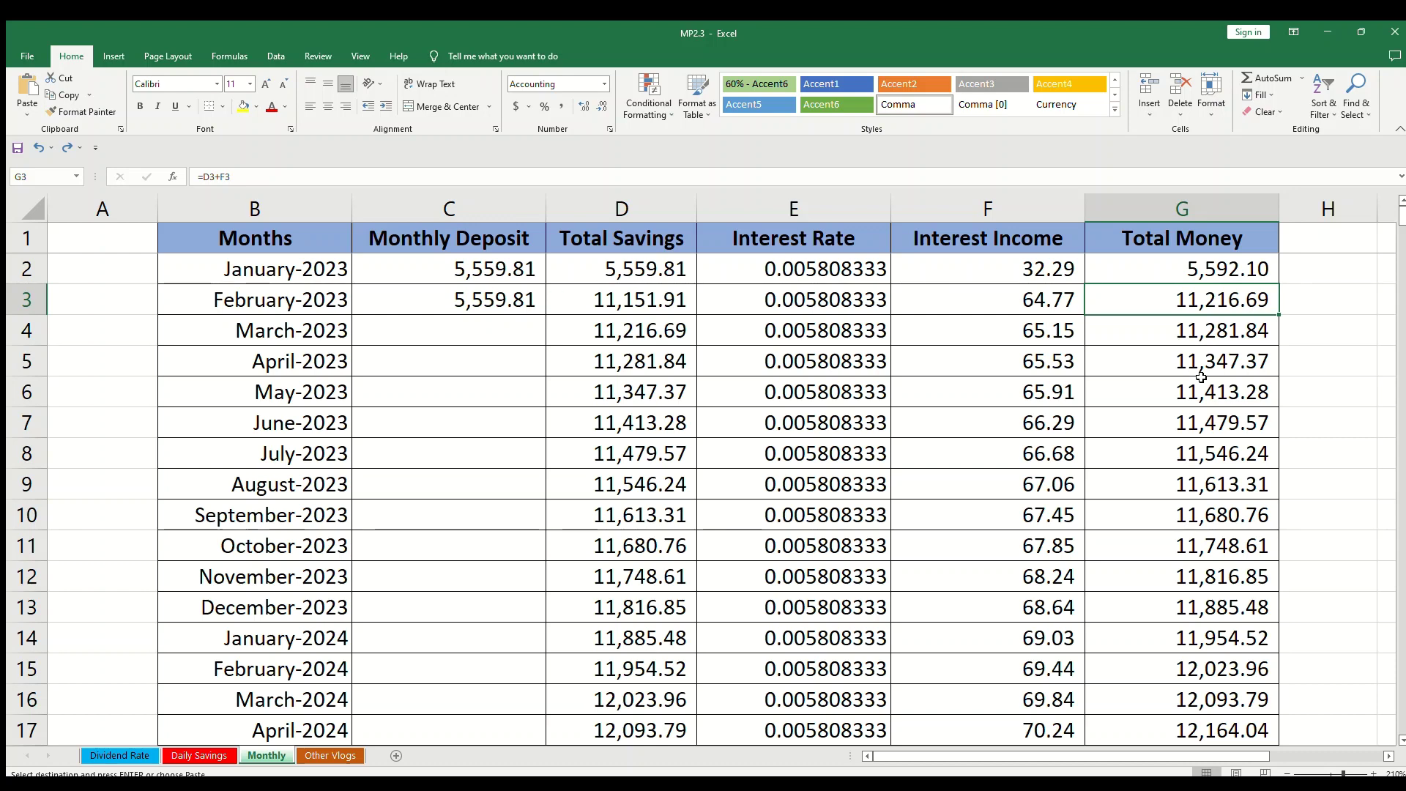
Copy the February-2023 monthly deposit throughout the Monthly Deposit column, down to January-2058 in row 422.
left_click(506, 303)
key("ctrl+c")
left_click(336, 327)
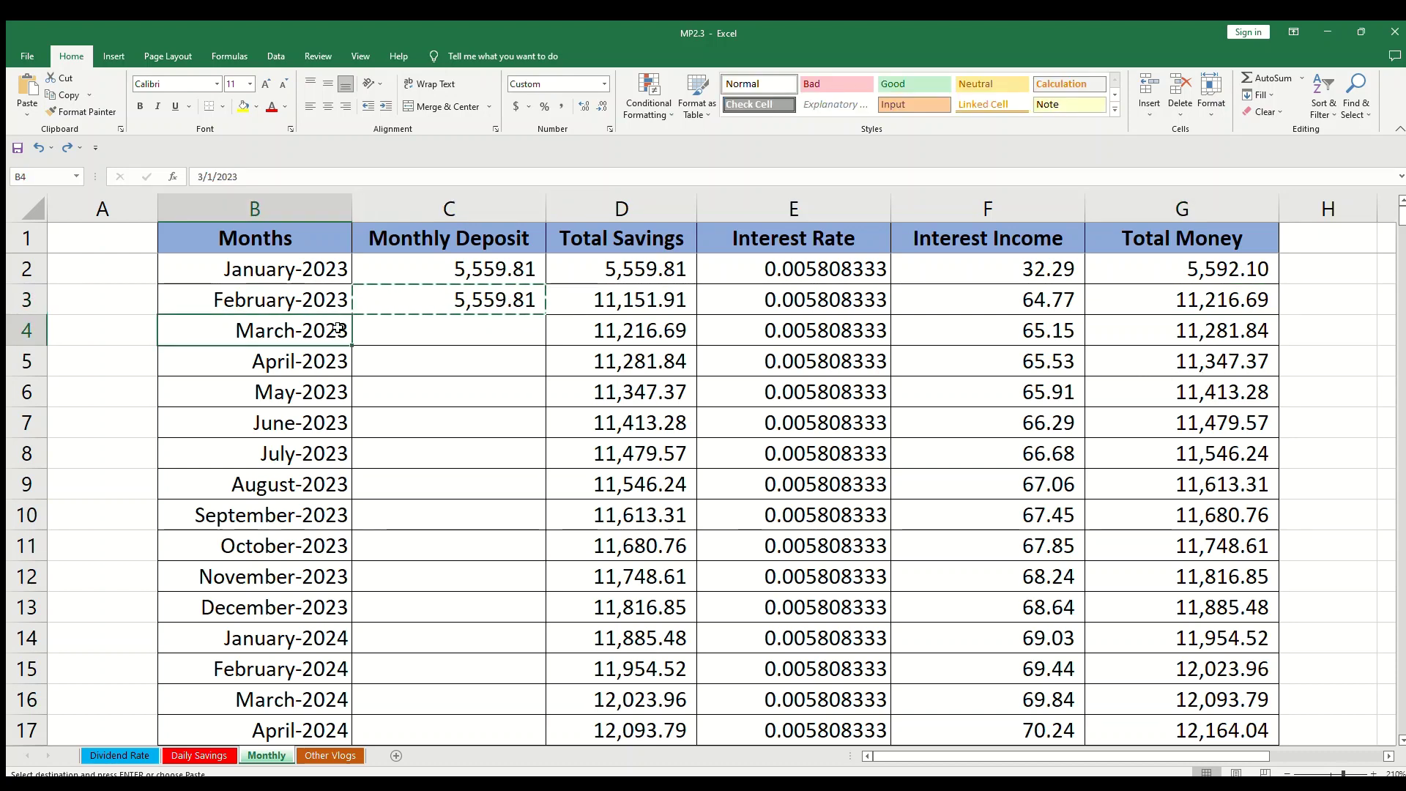
key("ctrl+shift+Down")
left_click(489, 700)
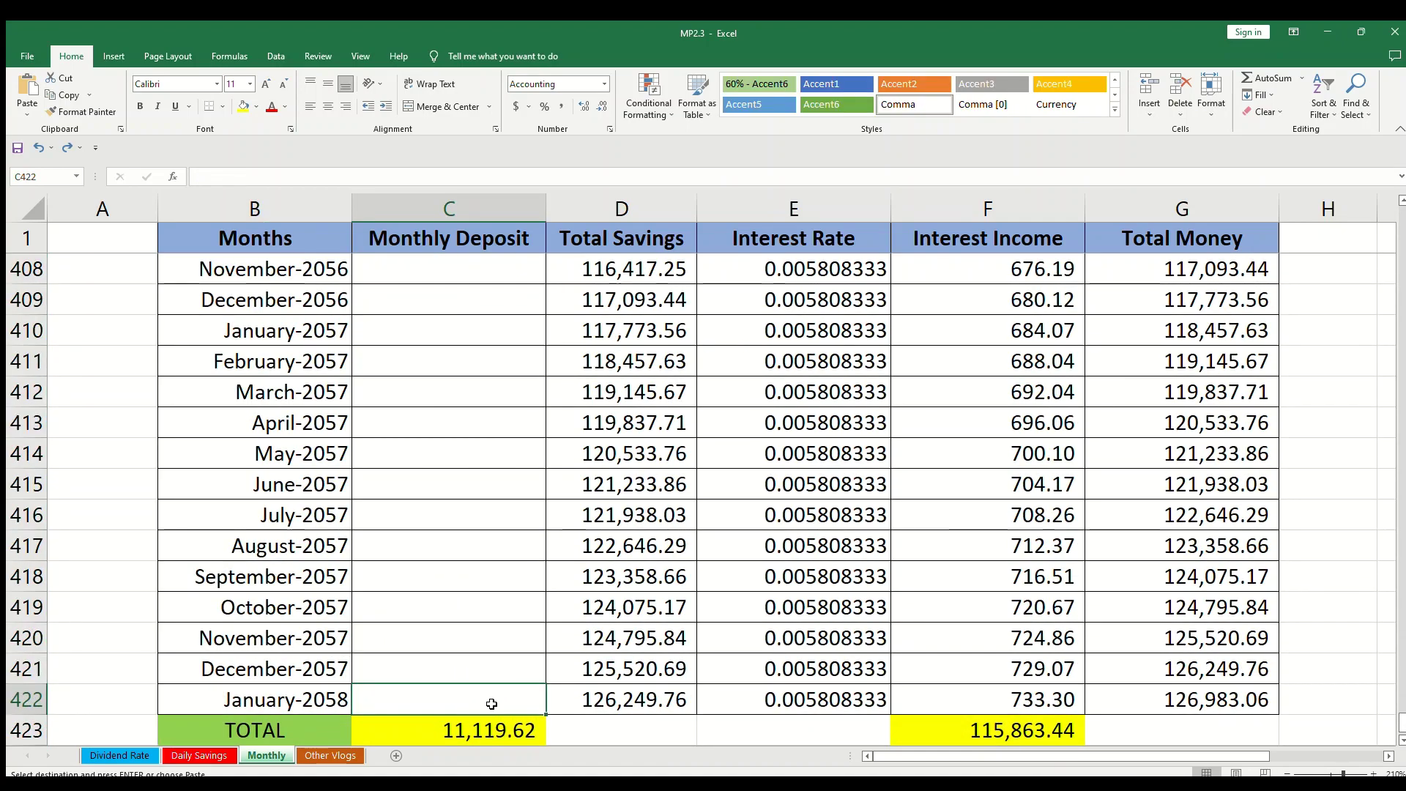
key("ctrl+v")
key("ctrl+shift+Up")
key("ctrl+v")
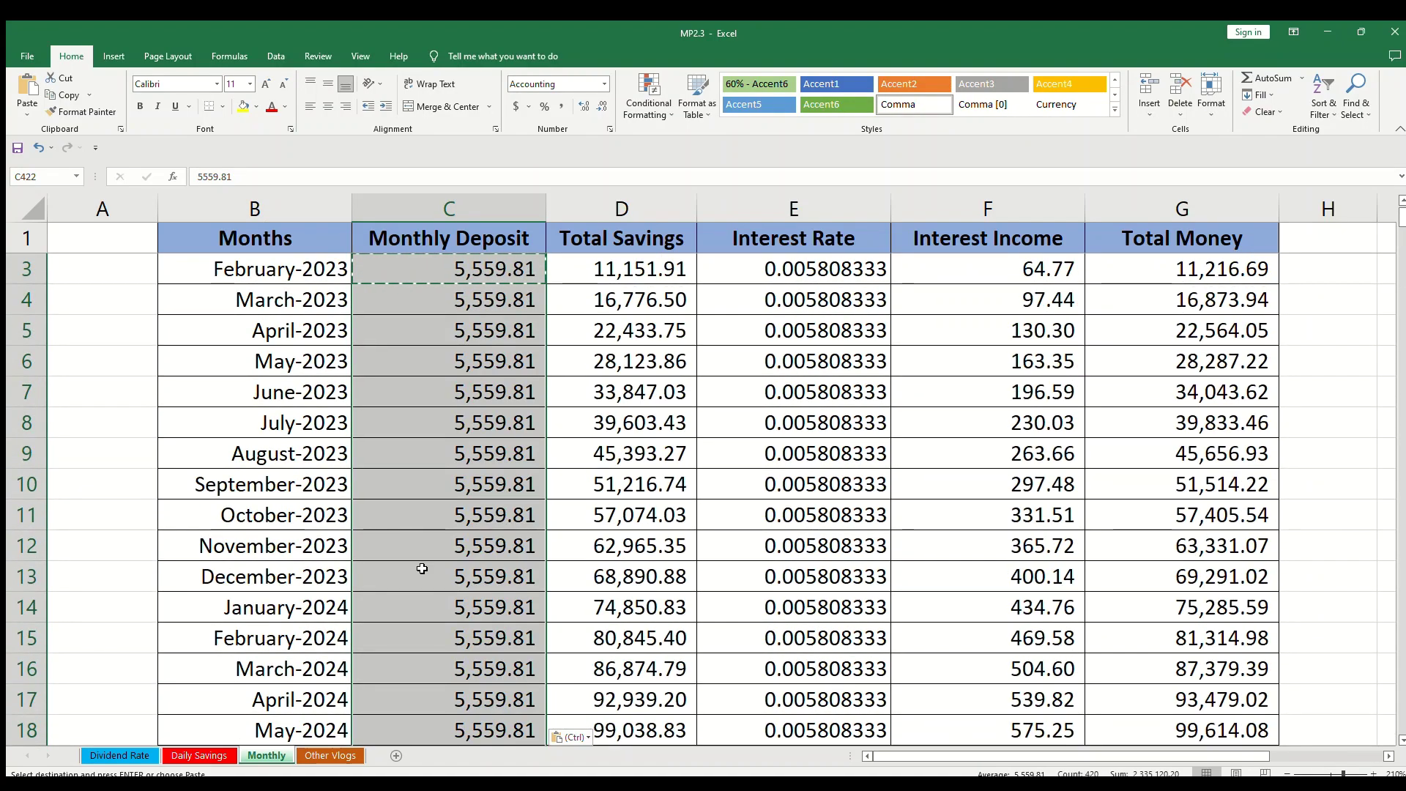
Auto-fit the Total Savings column's width so the January-2058 amount fits.
left_click(484, 570)
key("ctrl+shift+Down")
scroll(732, 335, "down", 1)
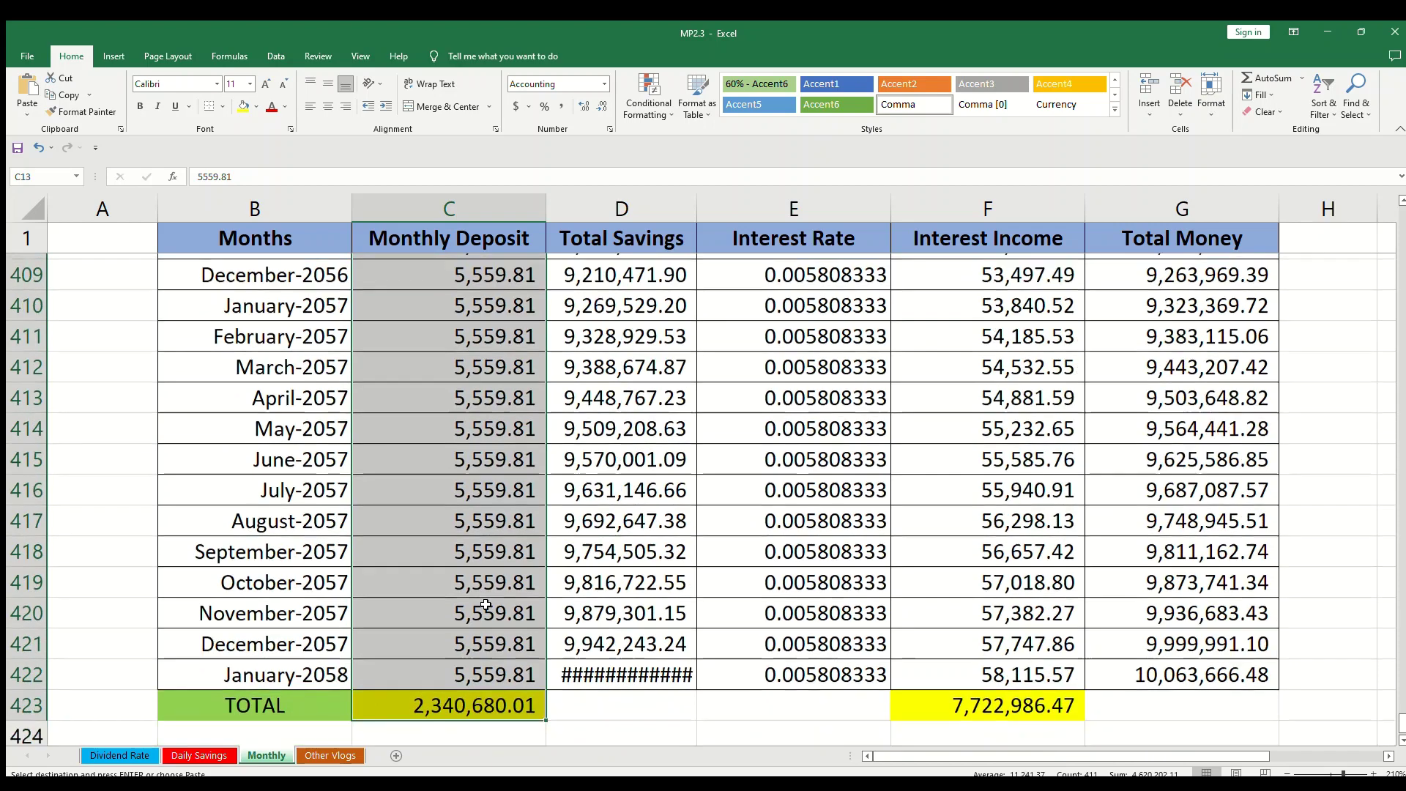
double_click(696, 212)
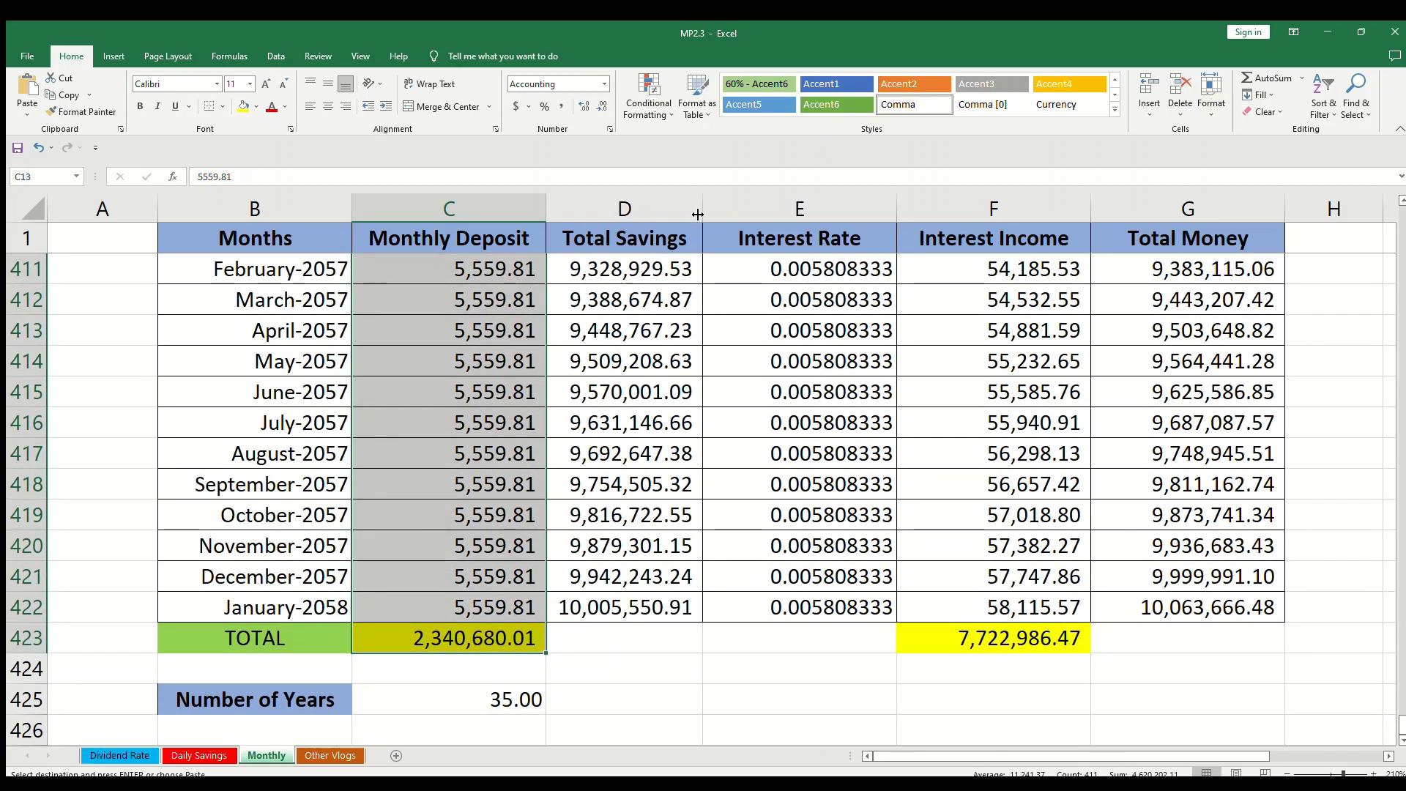
Examine the deposit total, interest income total, January-2058 total money and Number of Years at the end of the schedule.
left_click(477, 644)
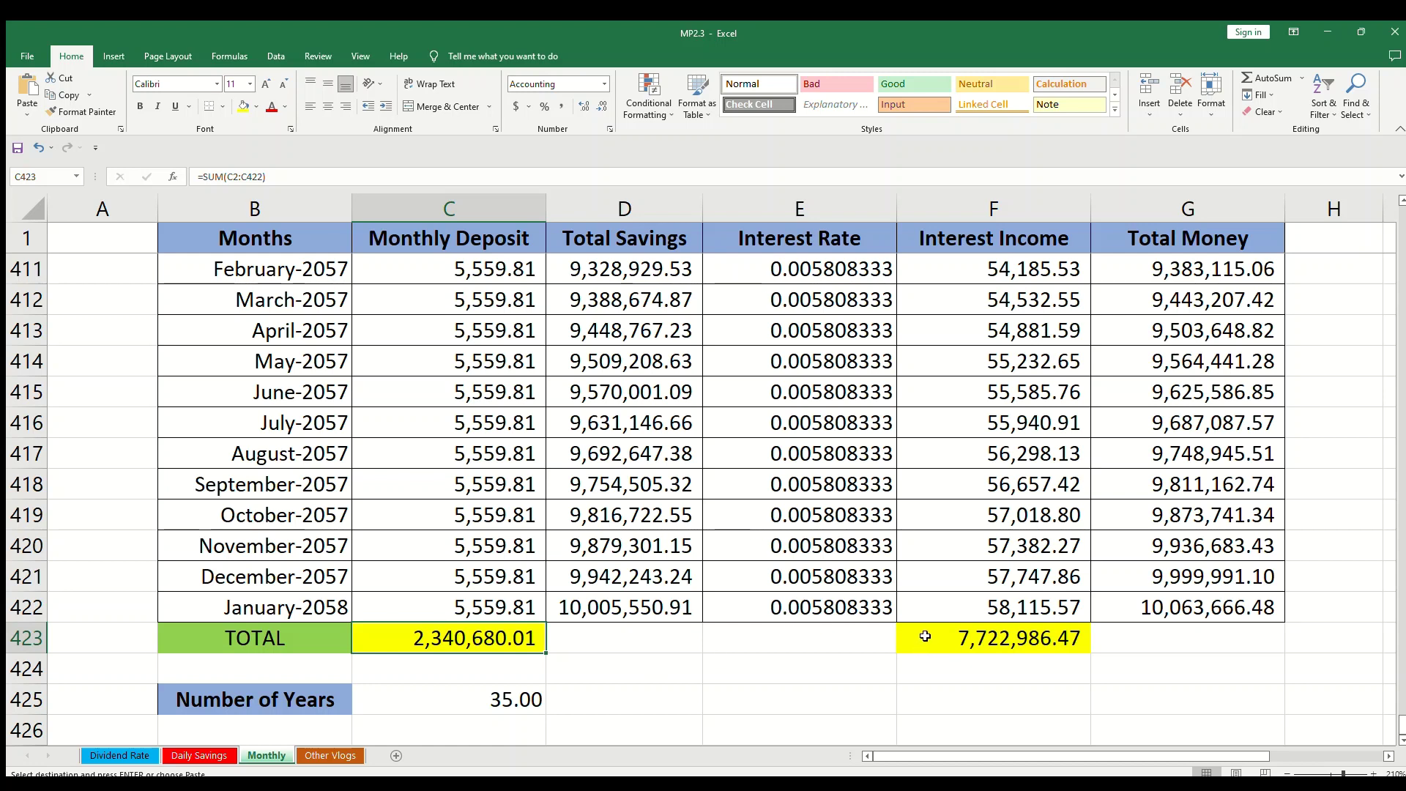
left_click(966, 646)
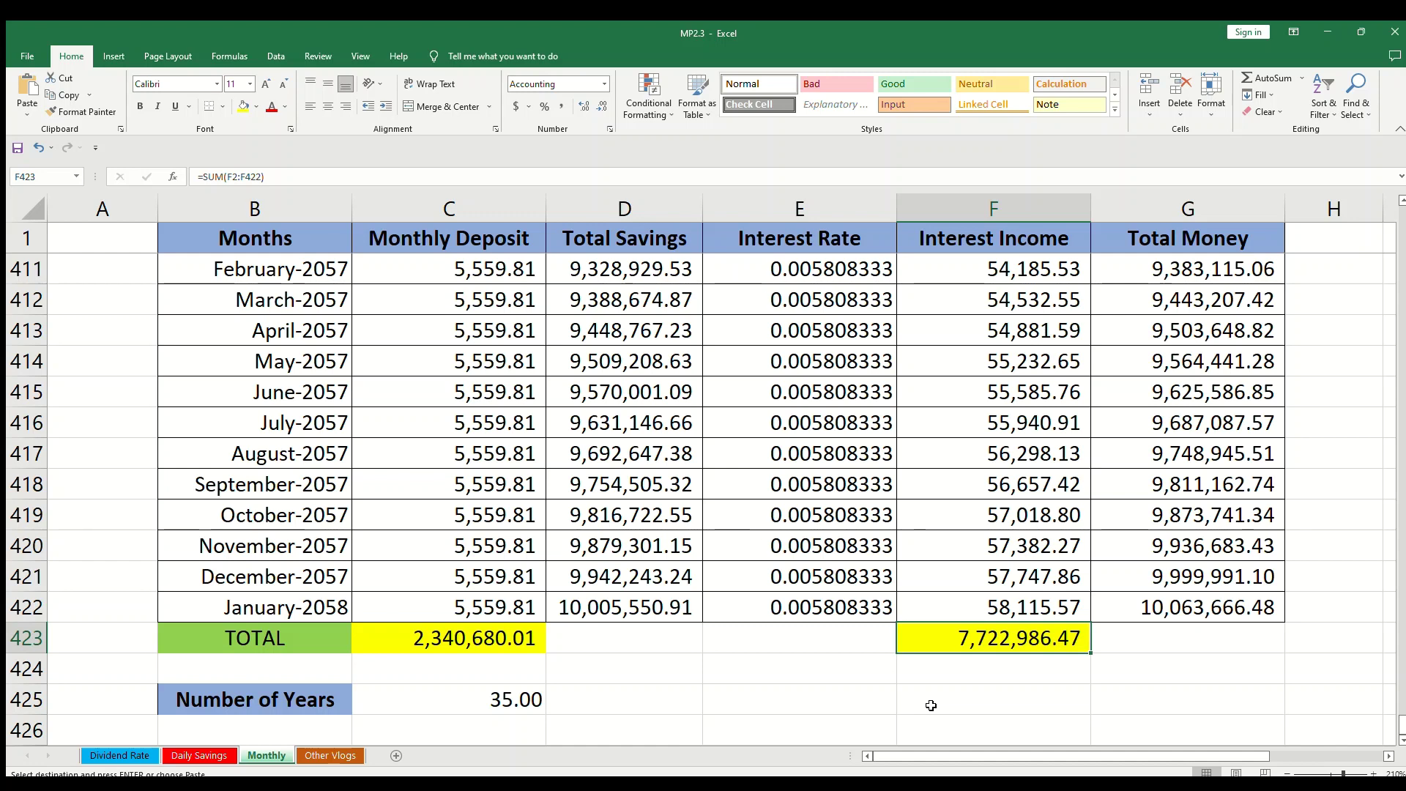
left_click(1155, 617)
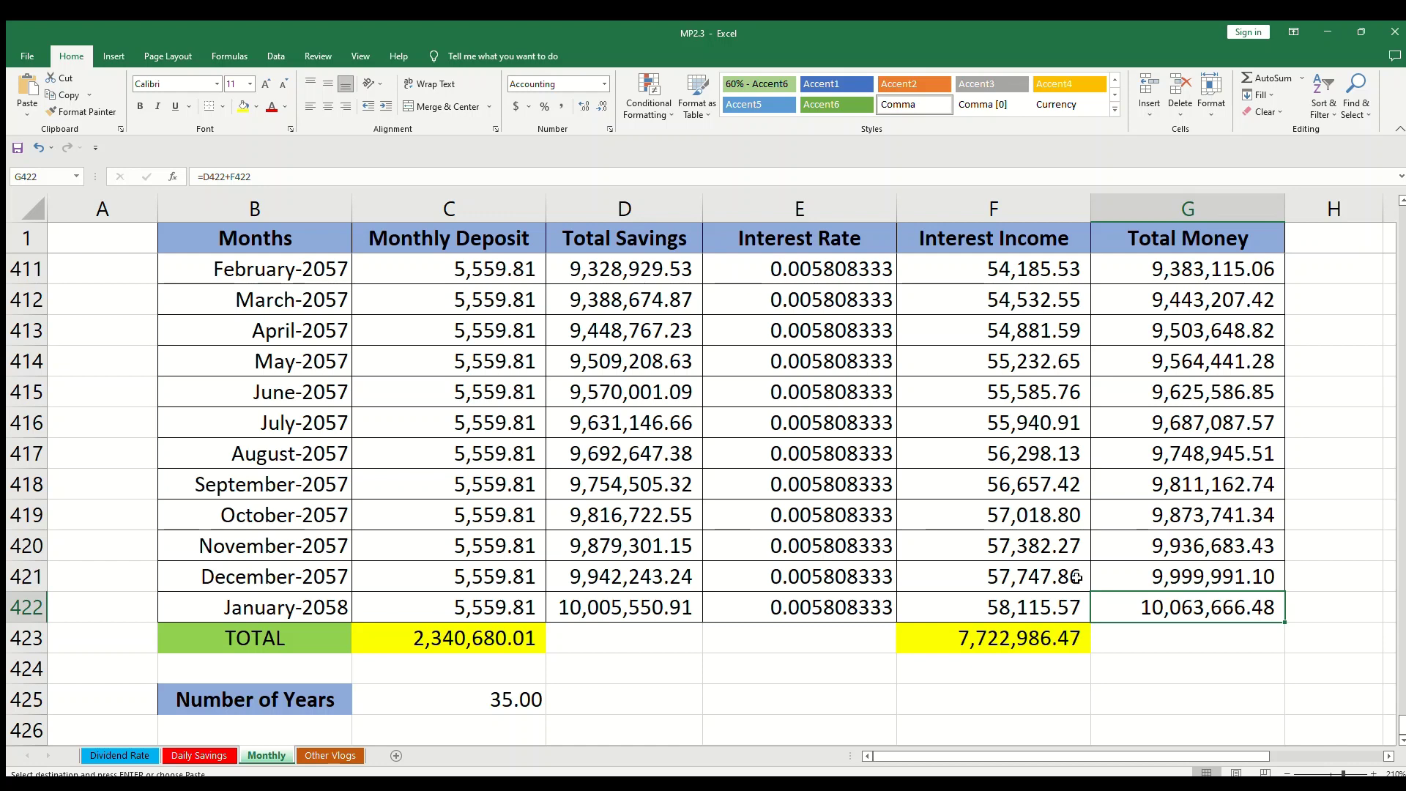
left_click(515, 701)
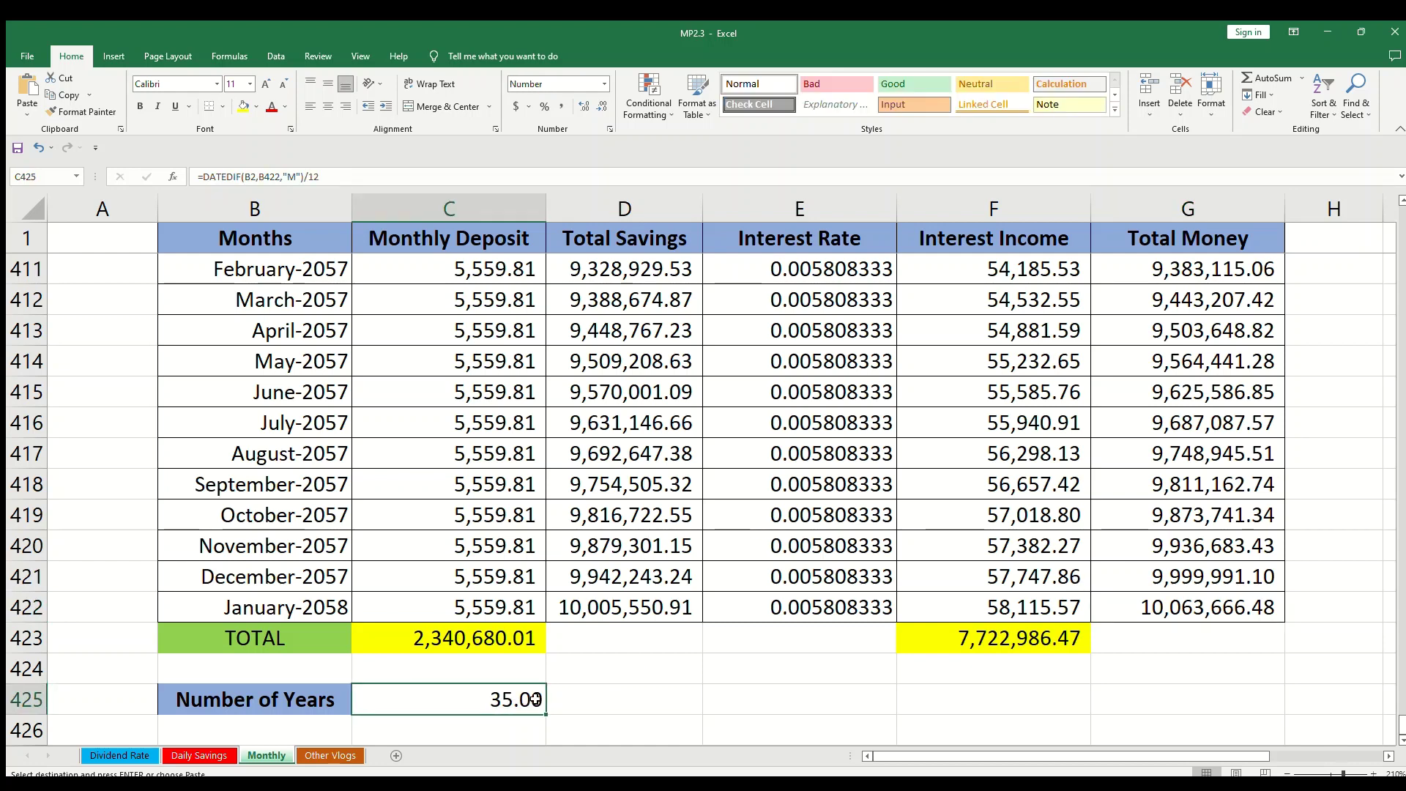
left_click(323, 613)
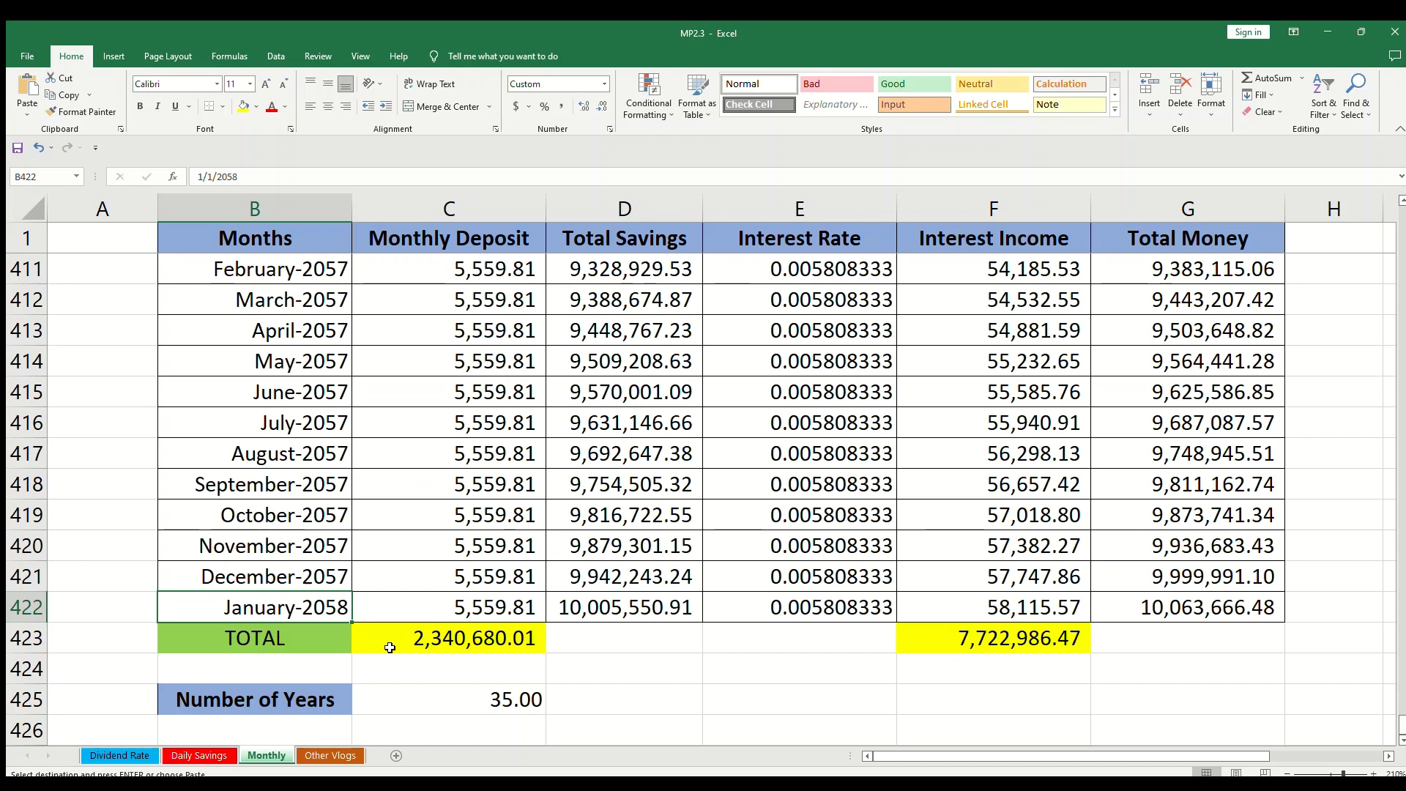
key("Right")
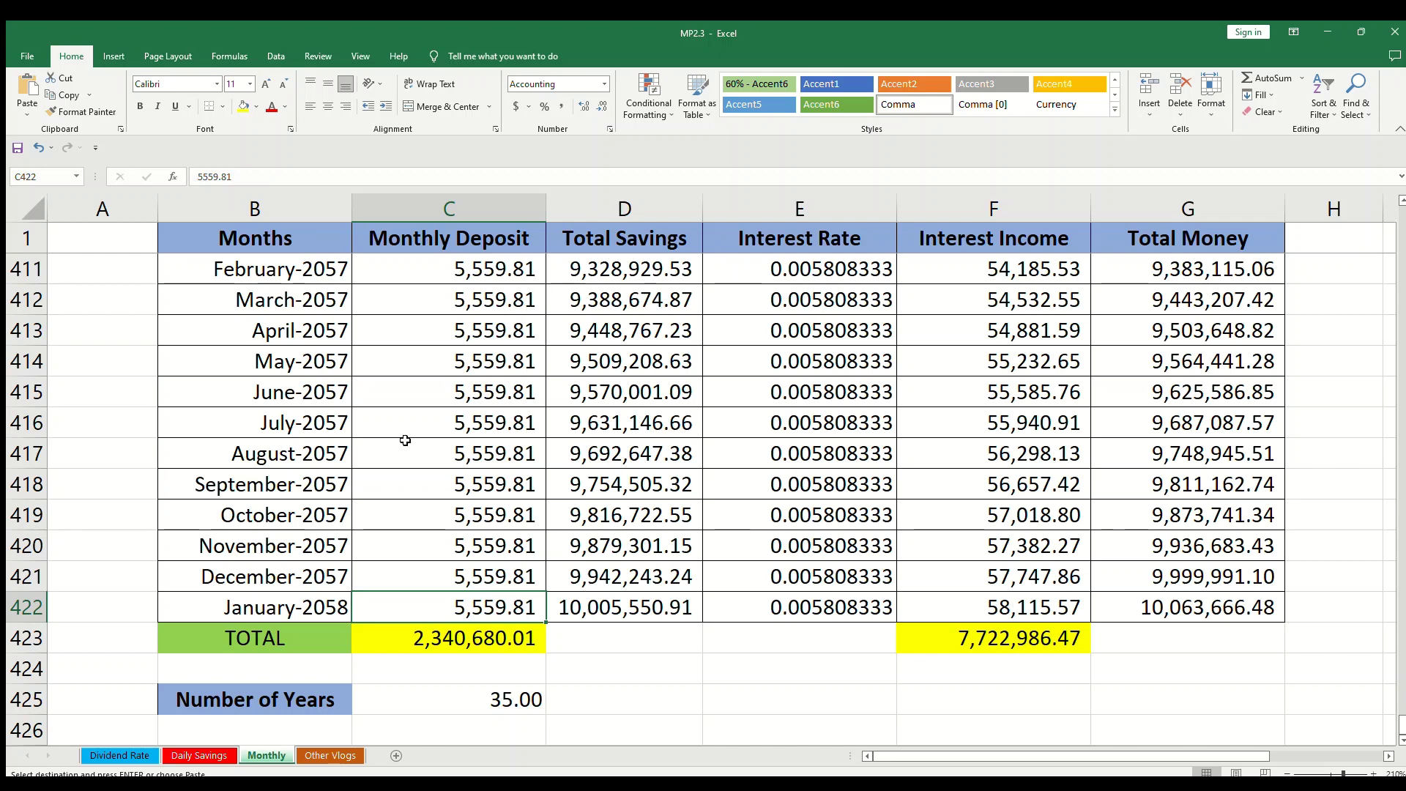
Set the January-2023 monthly deposit to 5500.
left_click_drag(404, 443, 420, 434)
key("ctrl+Home")
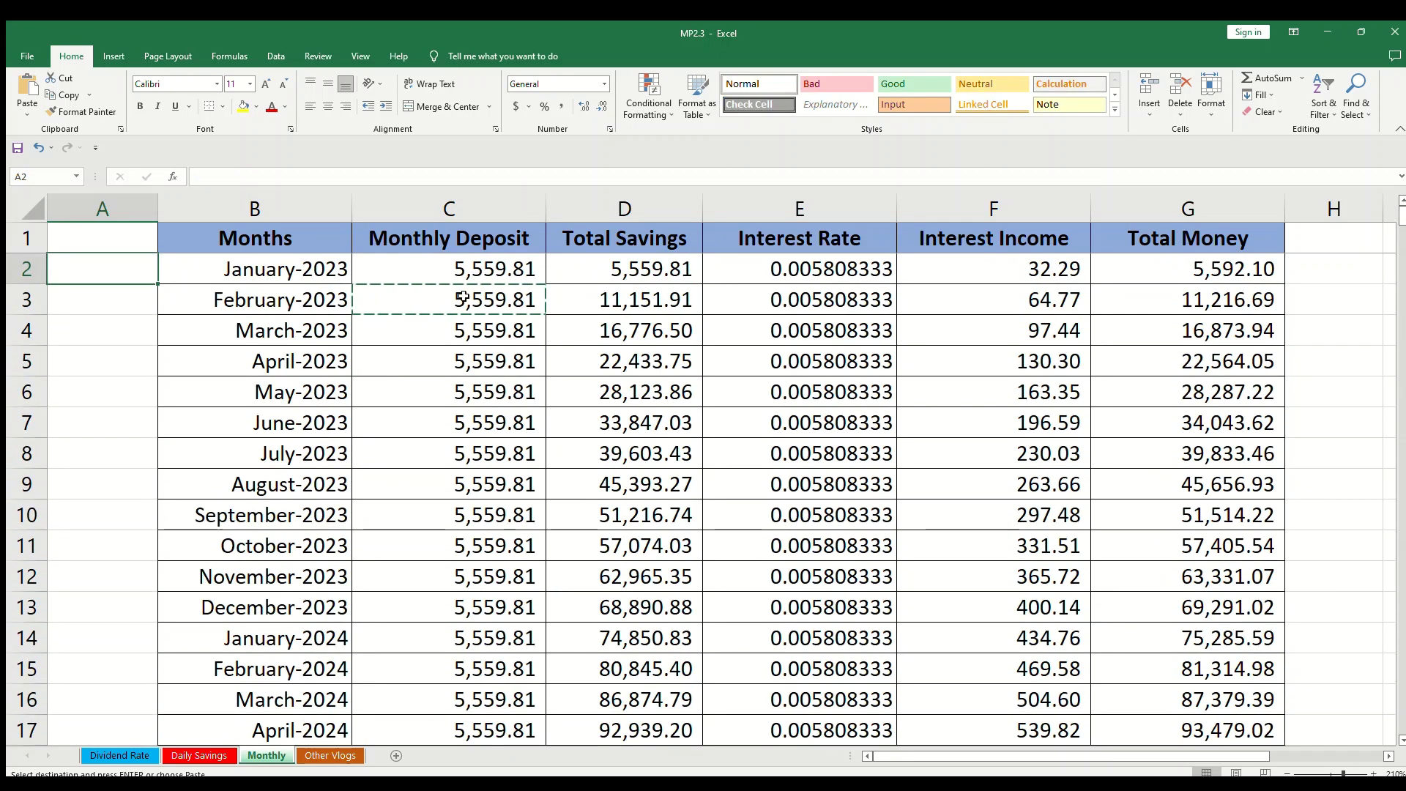
left_click(469, 270)
double_click(469, 270)
key("BackSpace")
key("BackSpace")
key("BackSpace")
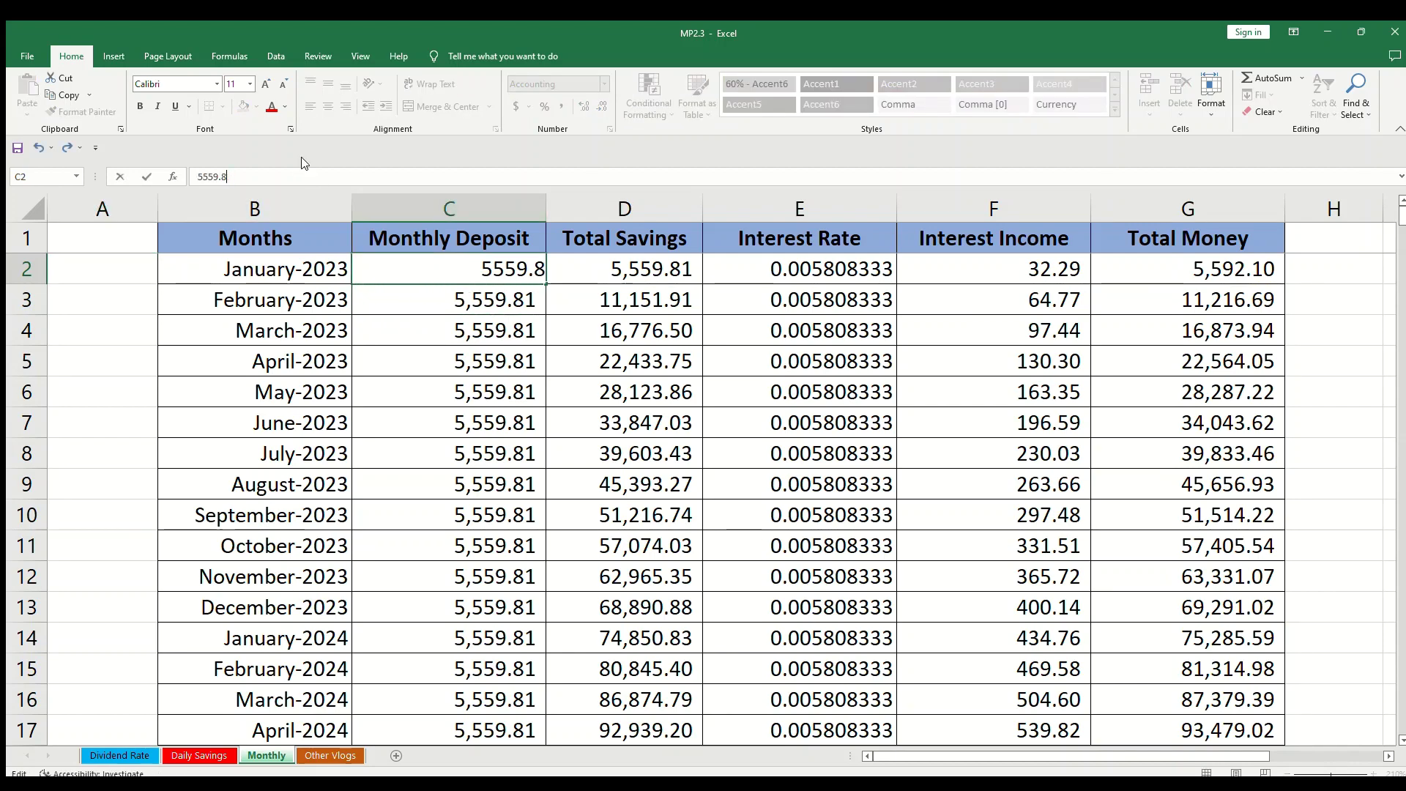
key("BackSpace")
key("BackSpace")
type("00")
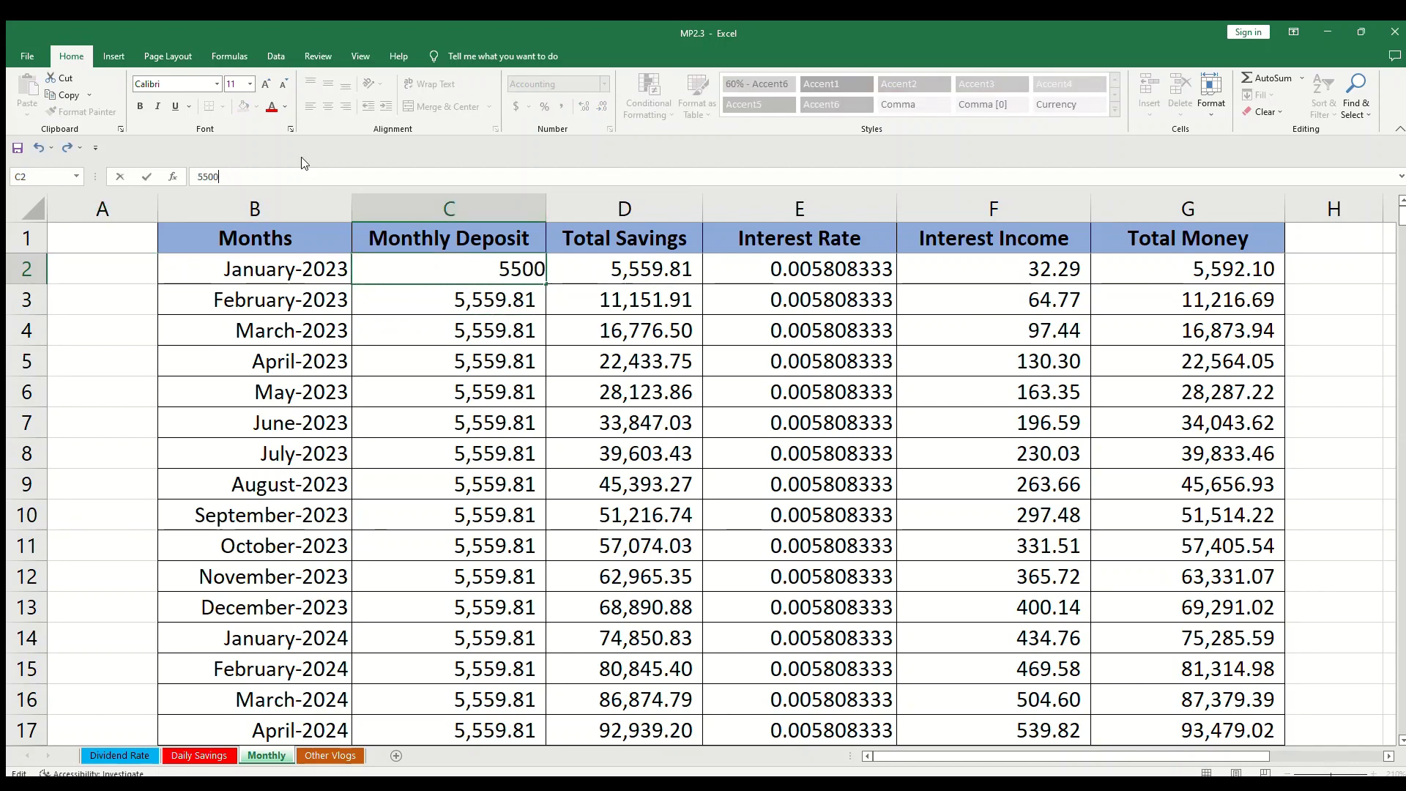
key("ctrl+Return")
Copy the 5,500 January-2023 deposit throughout the Monthly Deposit column, down to January-2058.
key("ctrl+c")
key("ctrl+shift+Down")
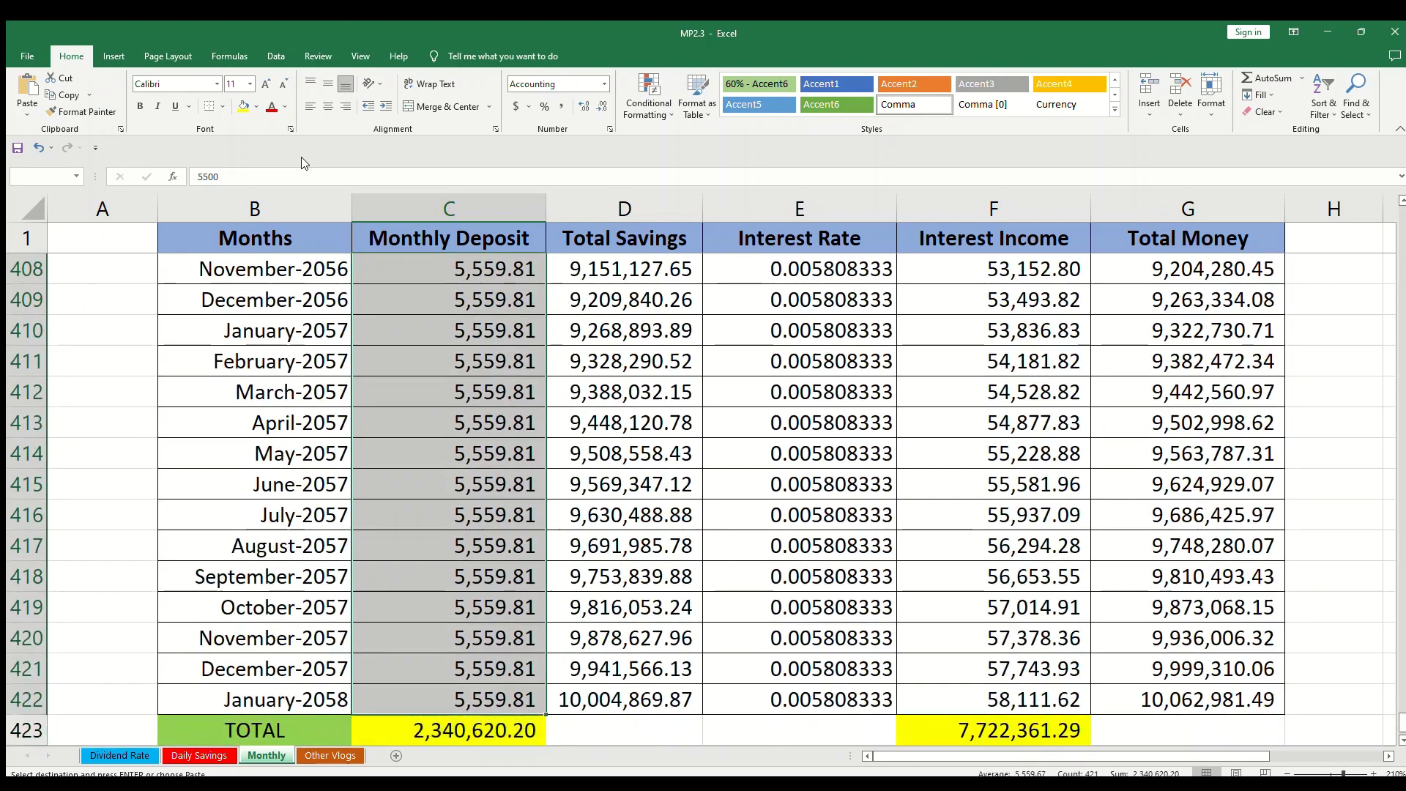
key("ctrl+v")
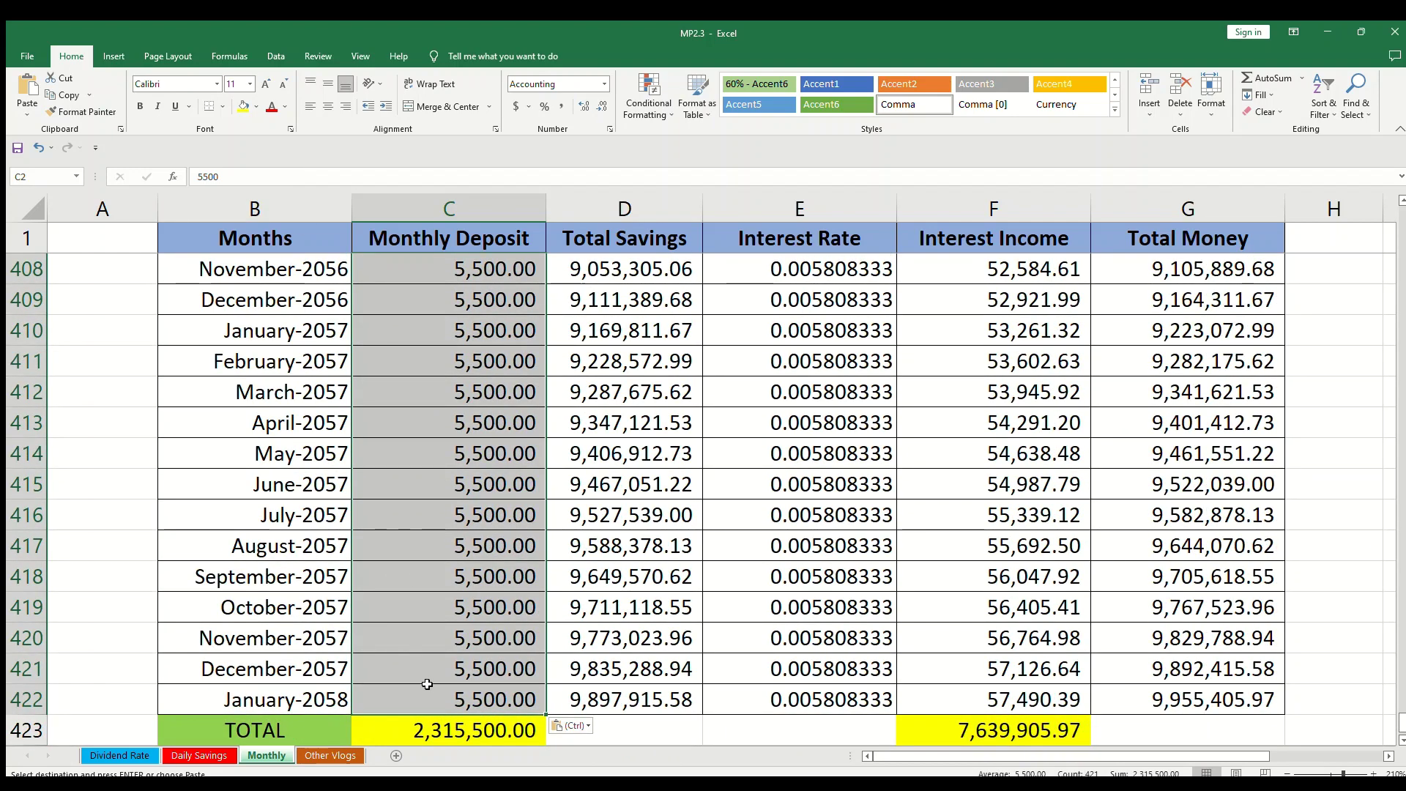
Examine the total deposits, total interest income and January-2058 total money for the 5,500 monthly deposit.
left_click(438, 736)
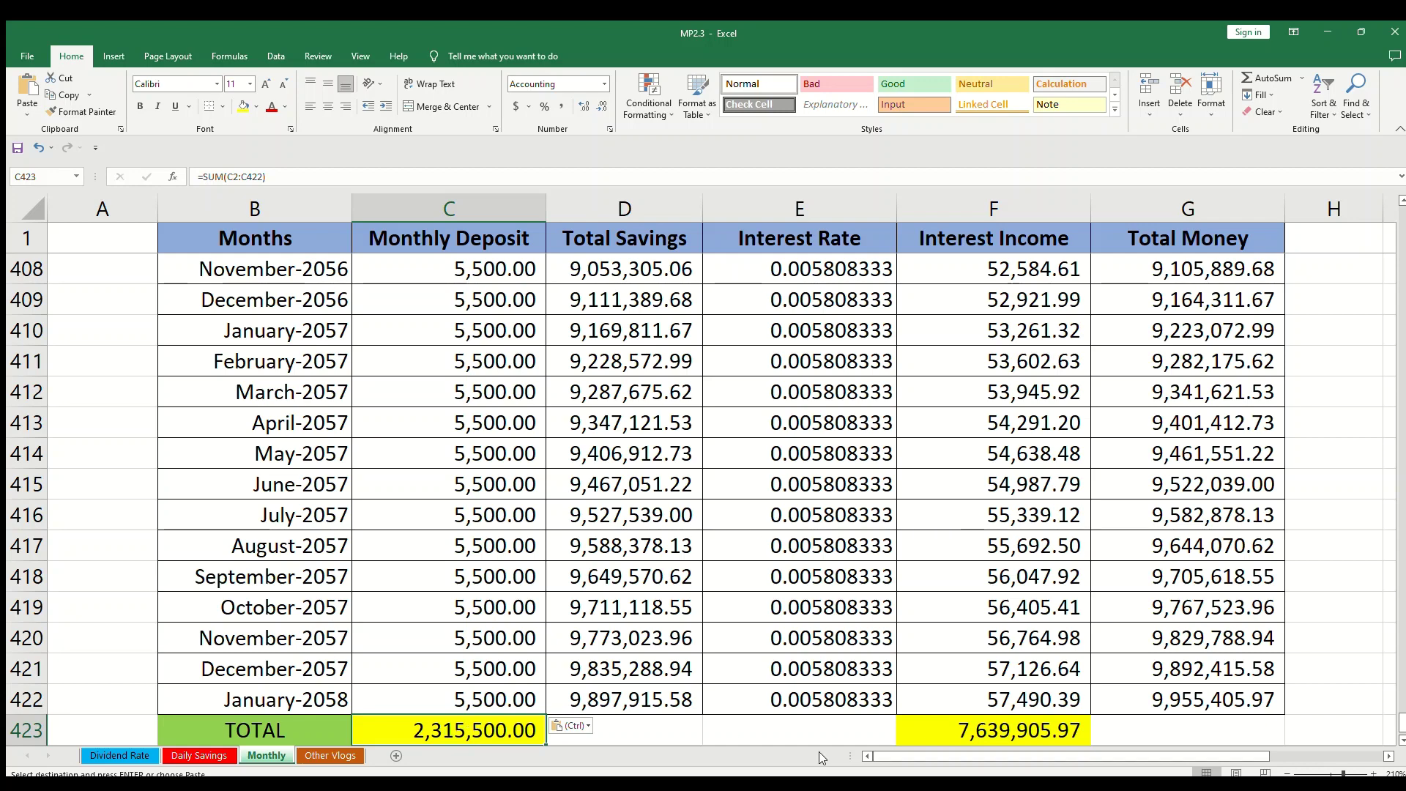
left_click(997, 734)
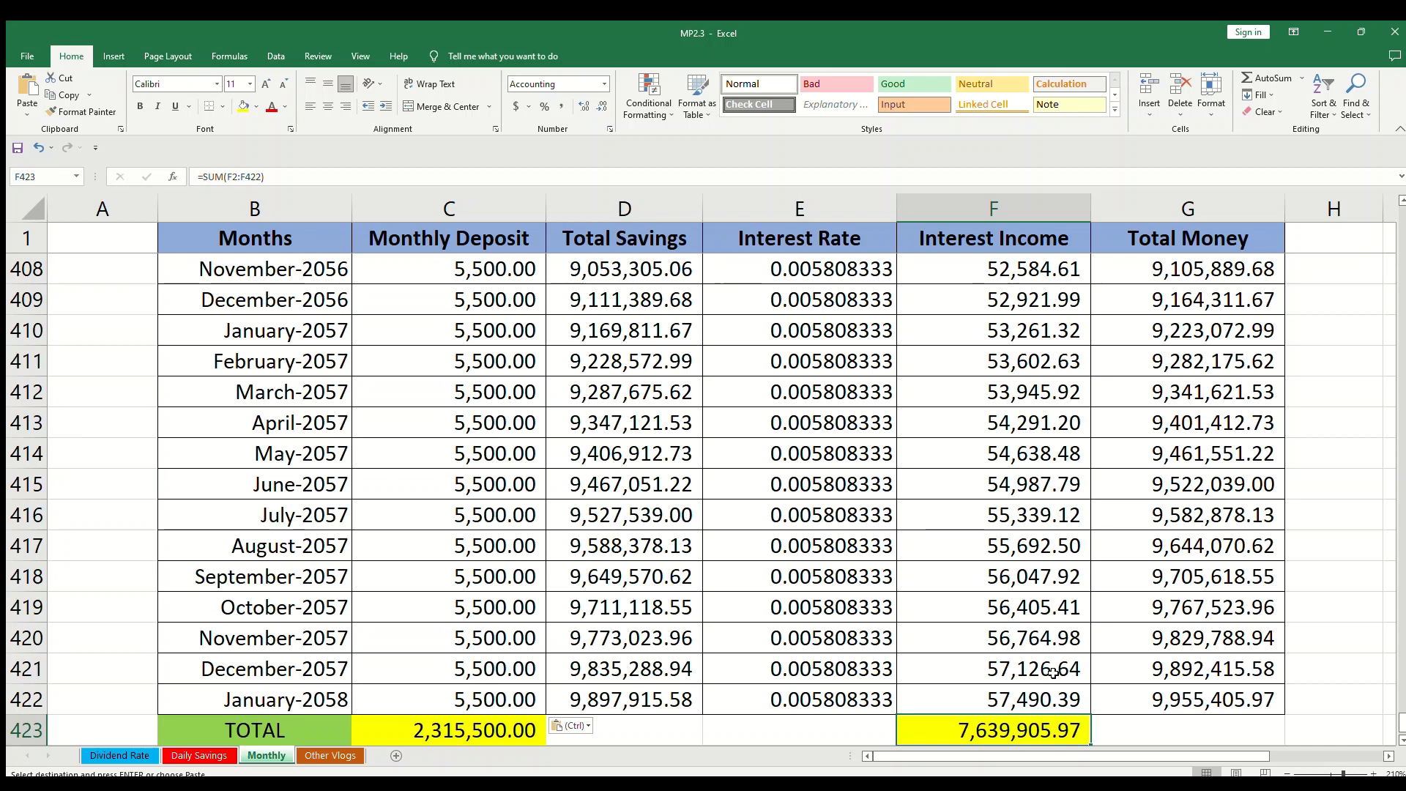
left_click(1066, 363)
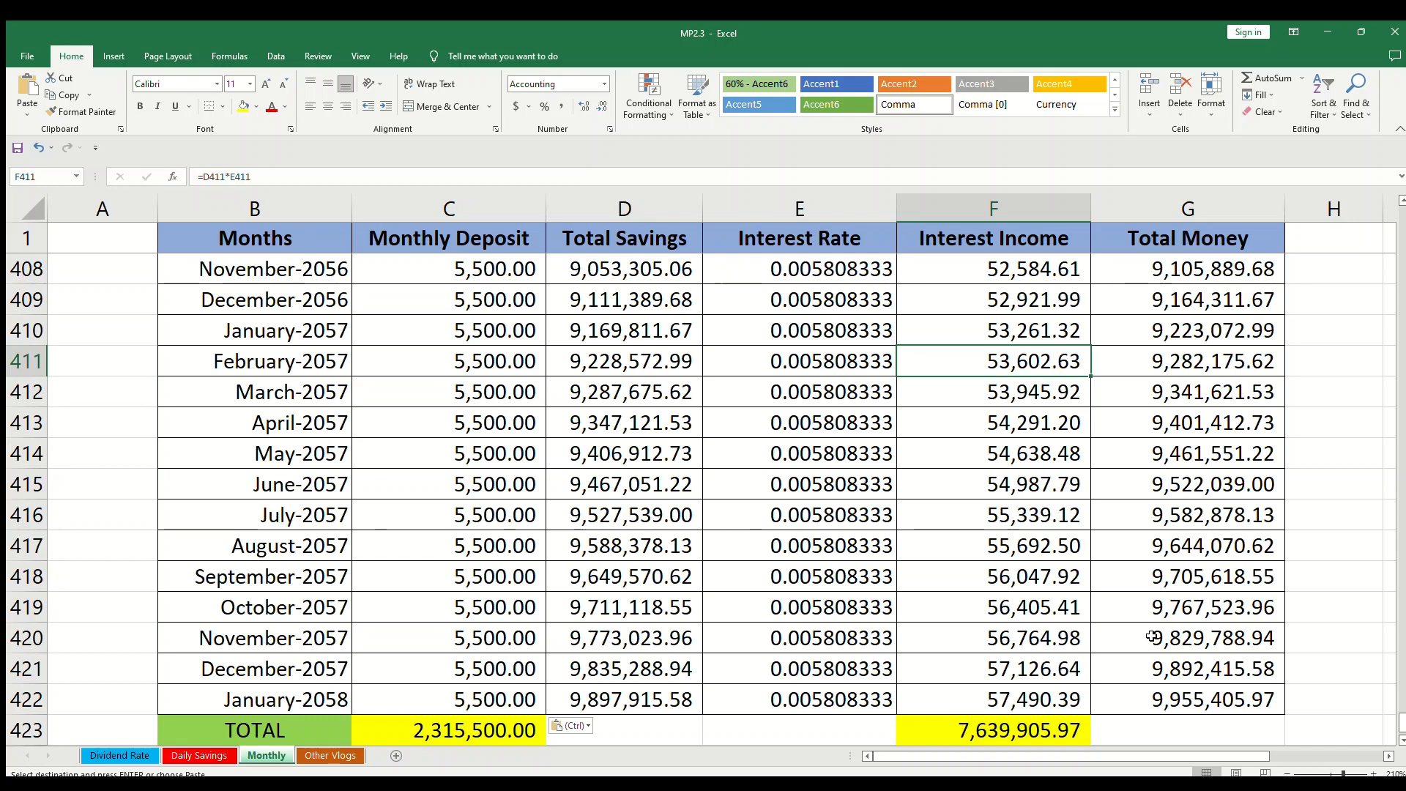
left_click(1193, 696)
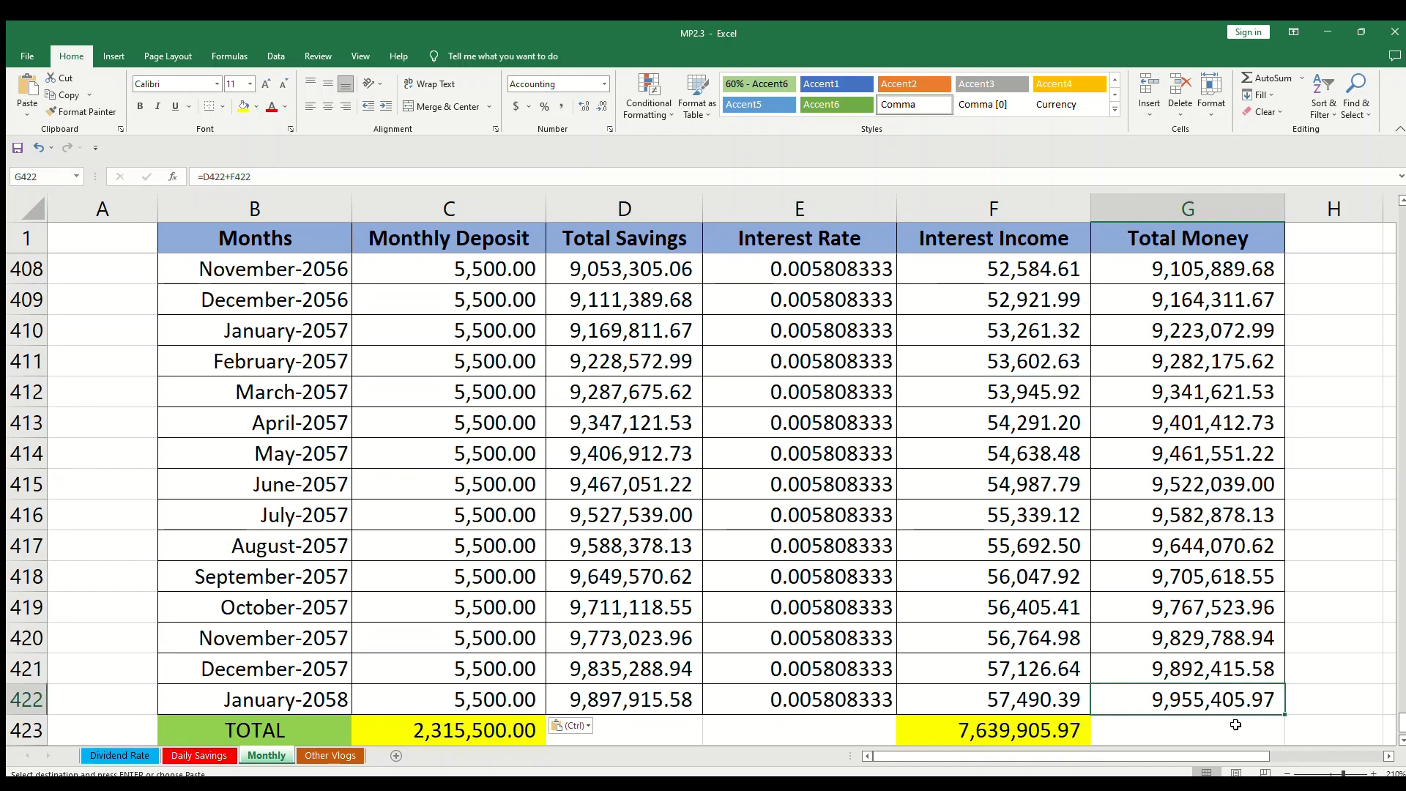
Set the January-2023 monthly deposit to 5600.
left_click(490, 484)
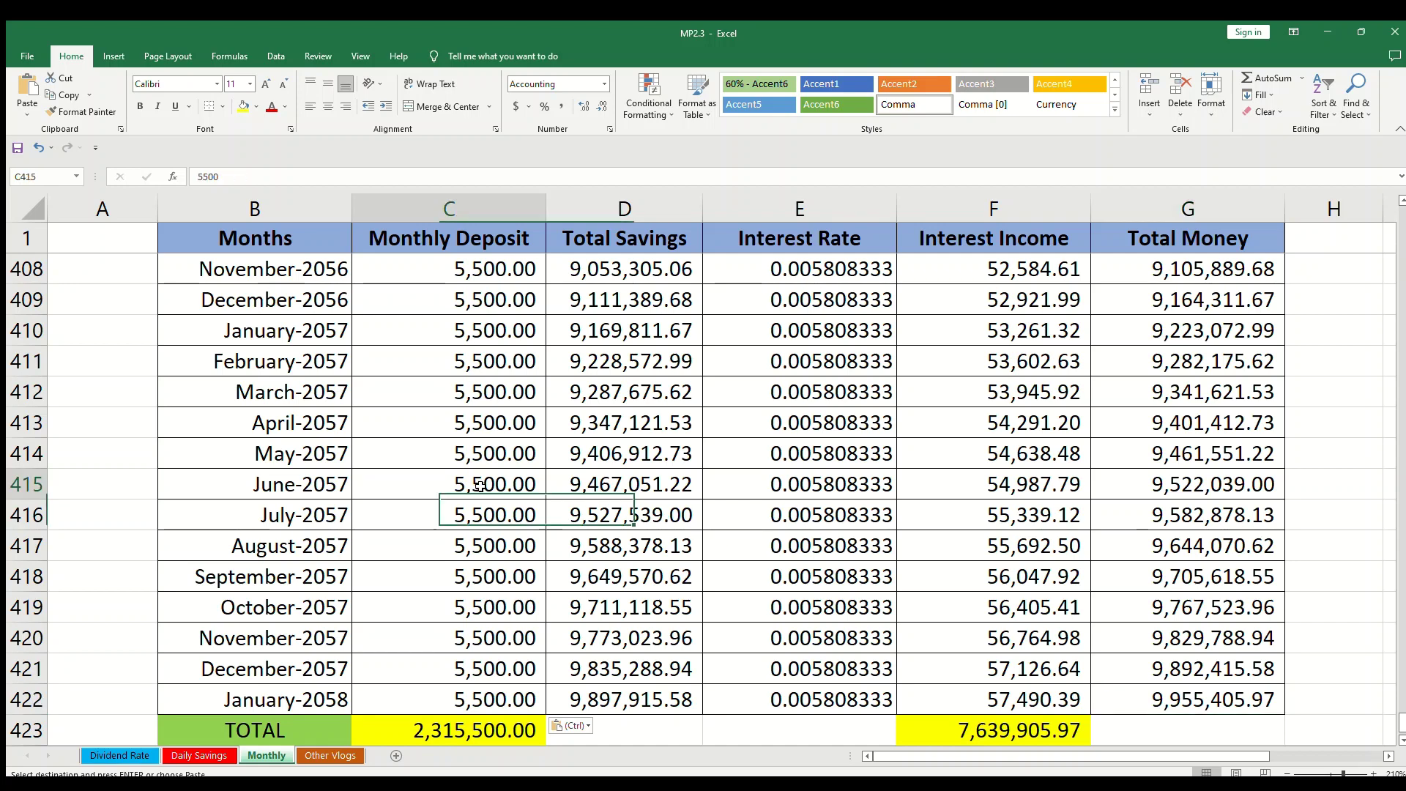
key("ctrl+Home")
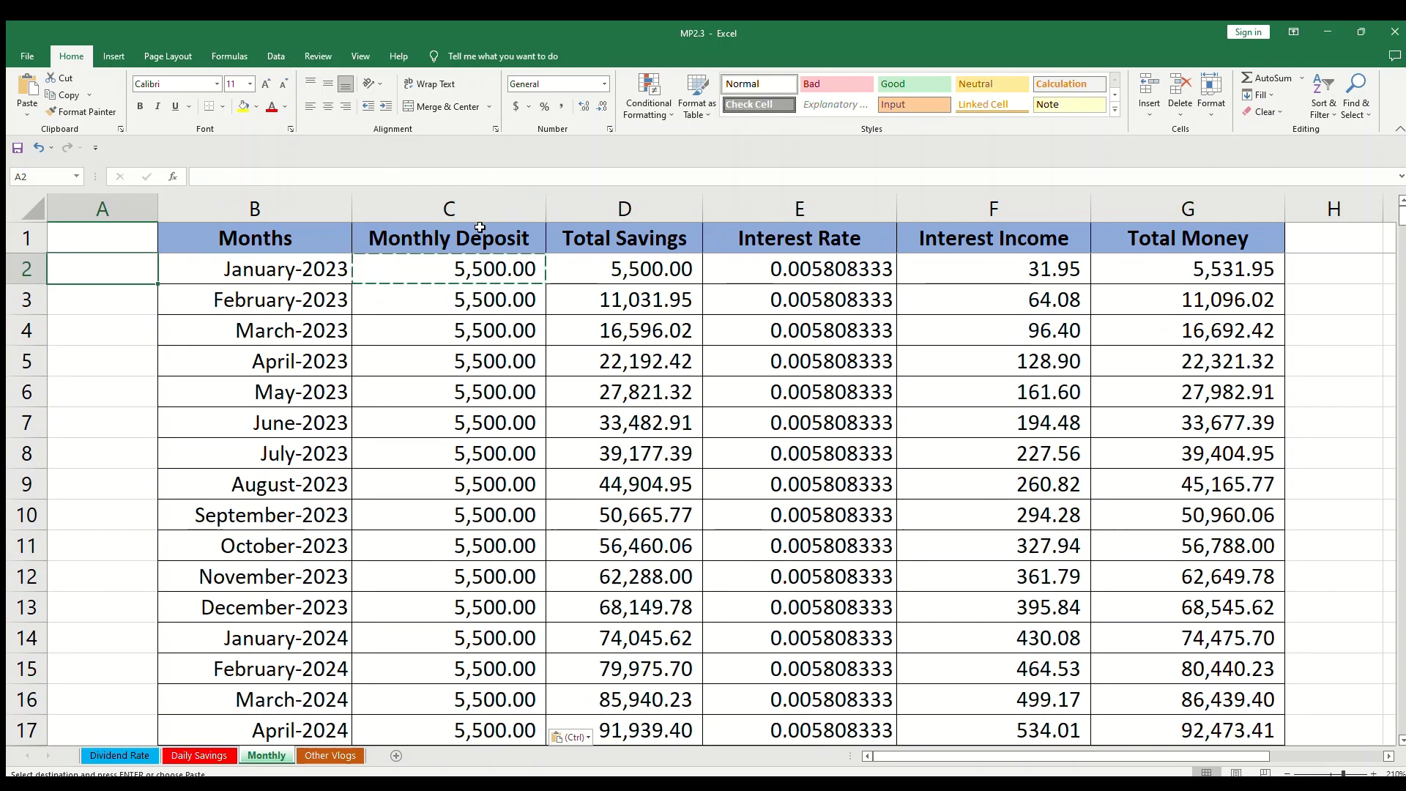
left_click(463, 265)
left_click(239, 189)
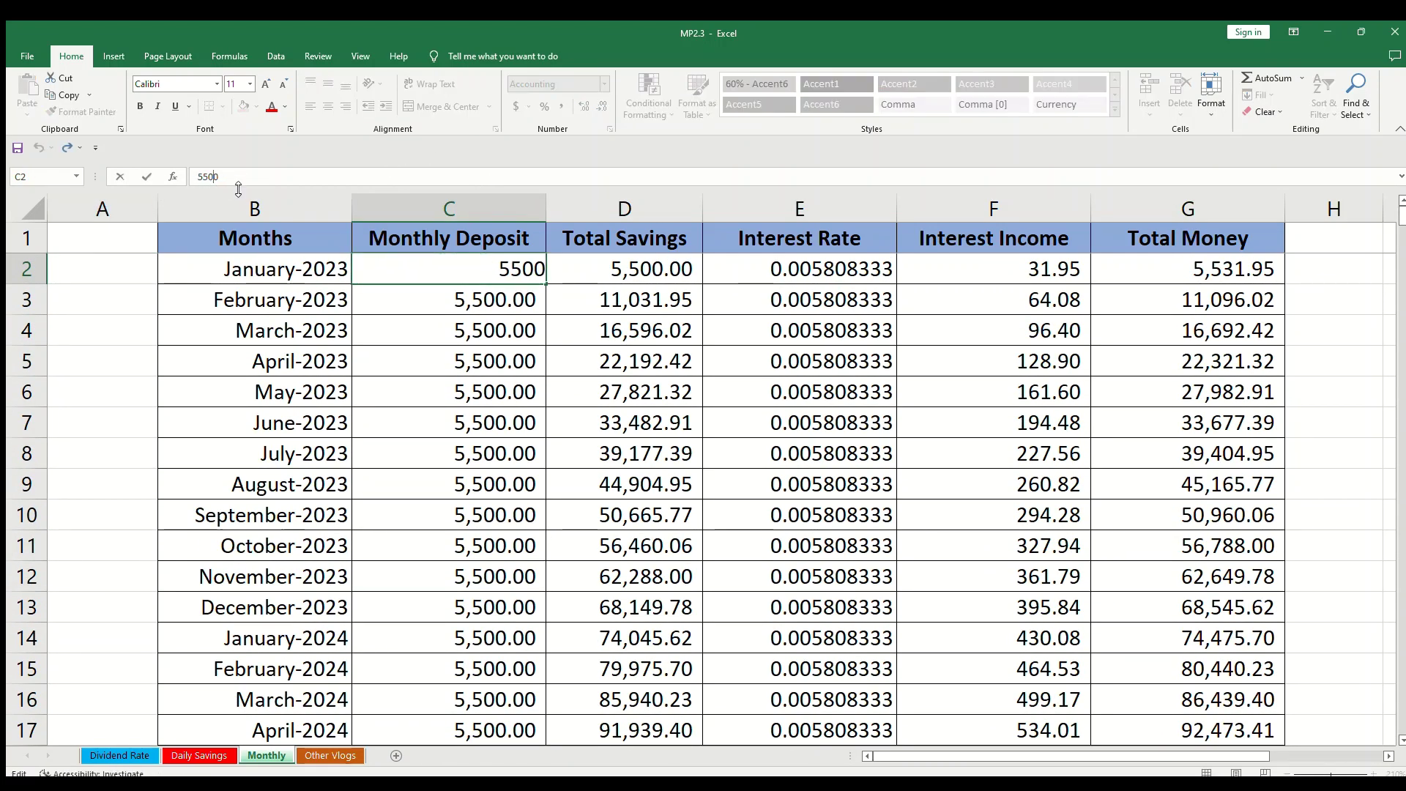
key("BackSpace")
type("6000")
key("ctrl+Return")
key("ctrl+c")
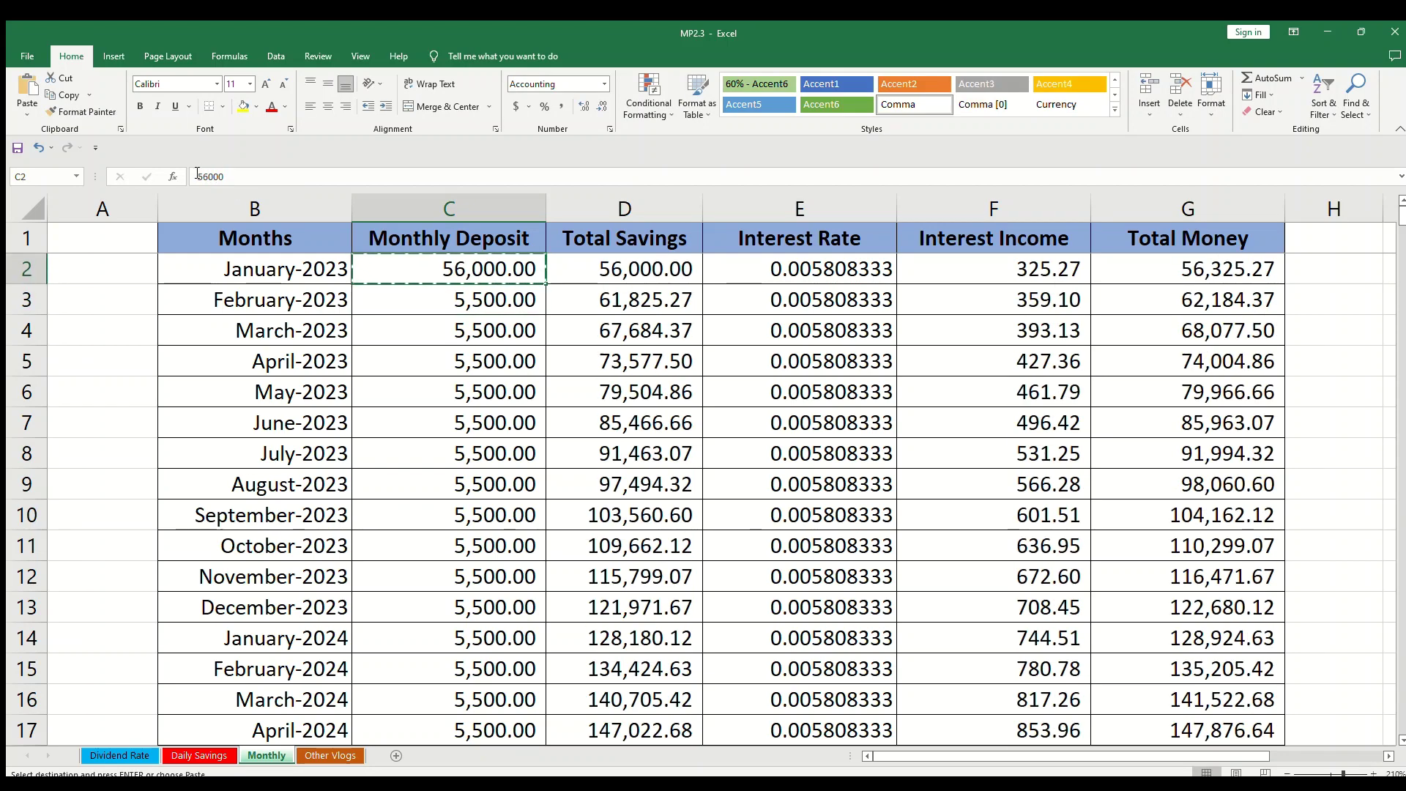
left_click(214, 176)
key("BackSpace")
key("ctrl+Return")
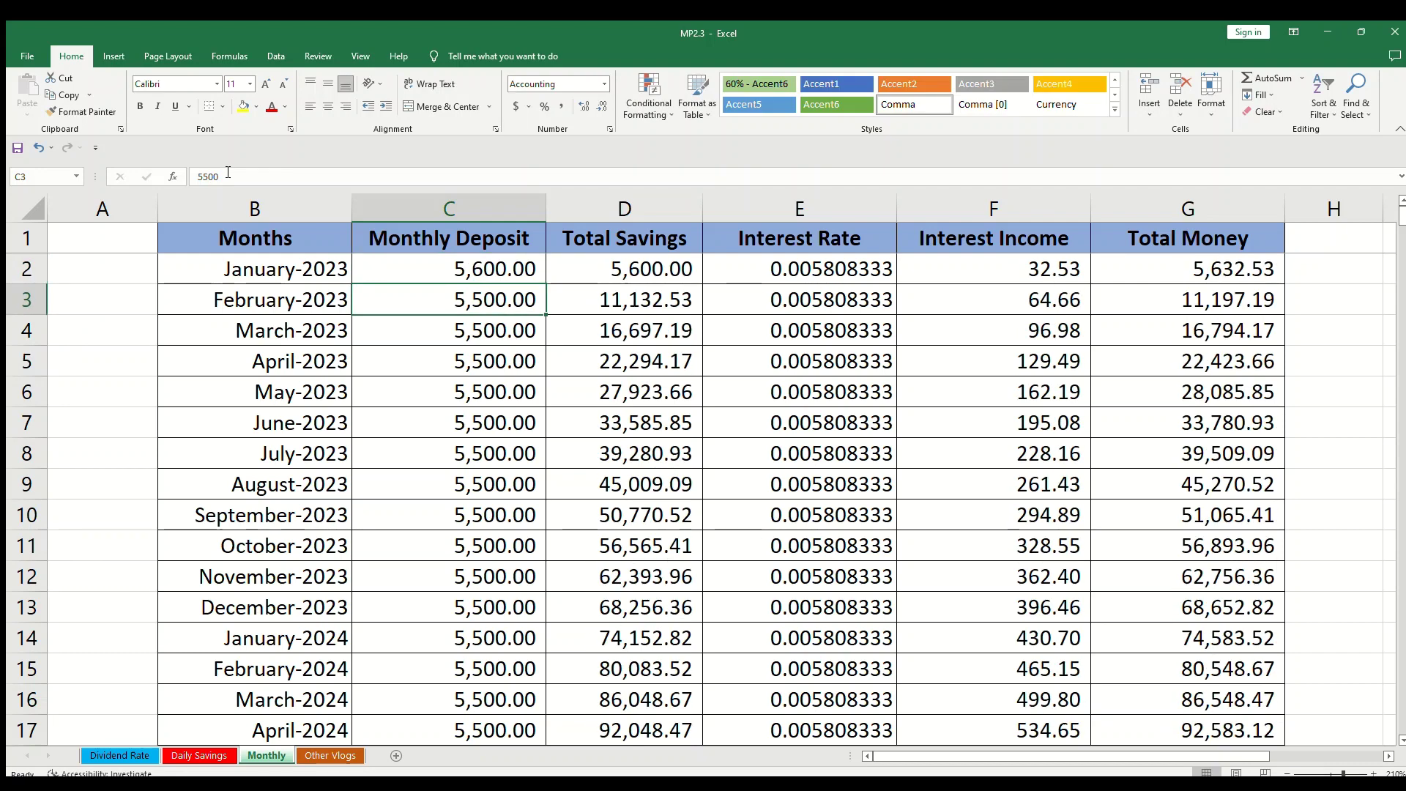
Copy the 5,600 January-2023 deposit throughout the Monthly Deposit column, down to January-2058.
key("ctrl+c")
key("ctrl+shift+Down")
key("shift+Up")
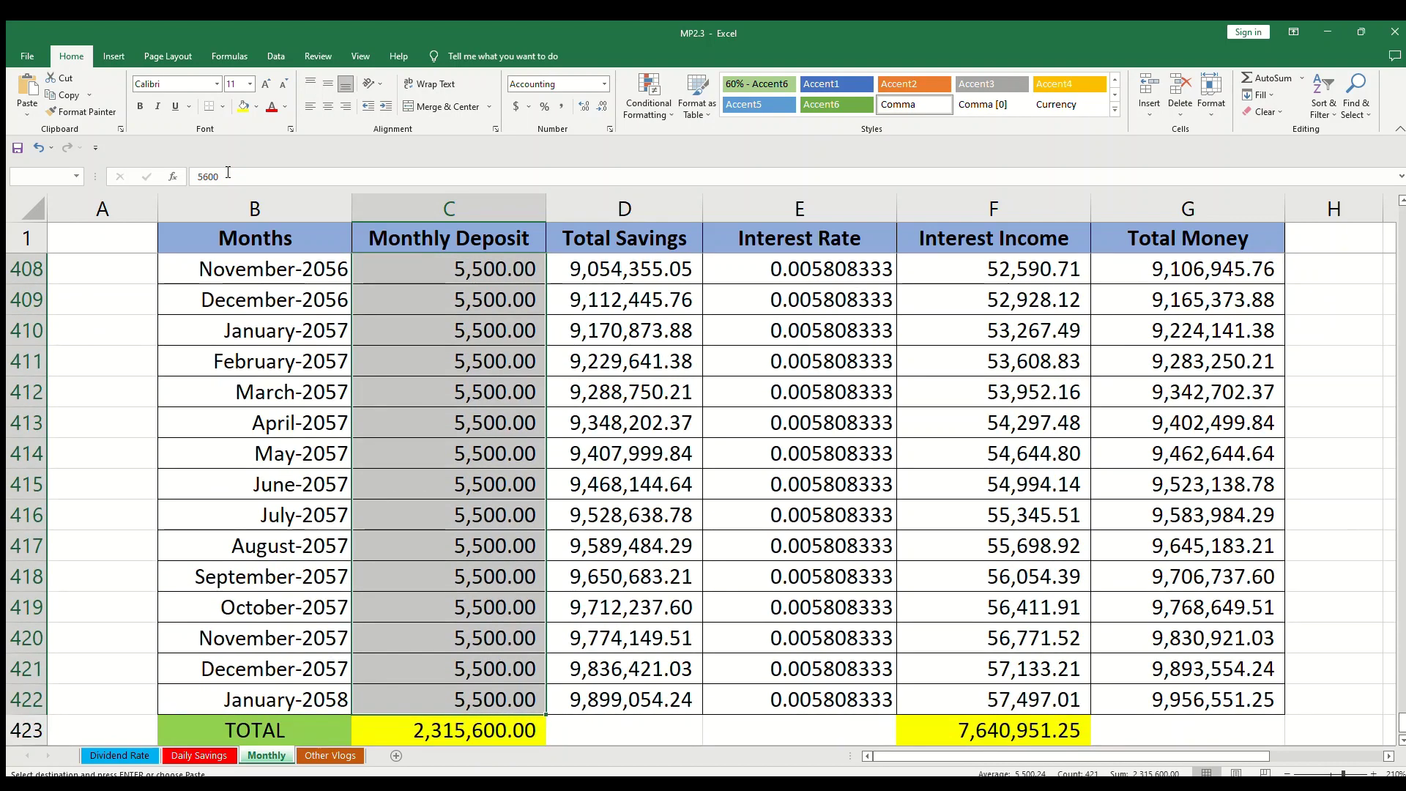
key("ctrl+v")
Examine the January-2058 total money, total deposits and total interest income for the 5,600 monthly deposit.
scroll(433, 596, "down", 2)
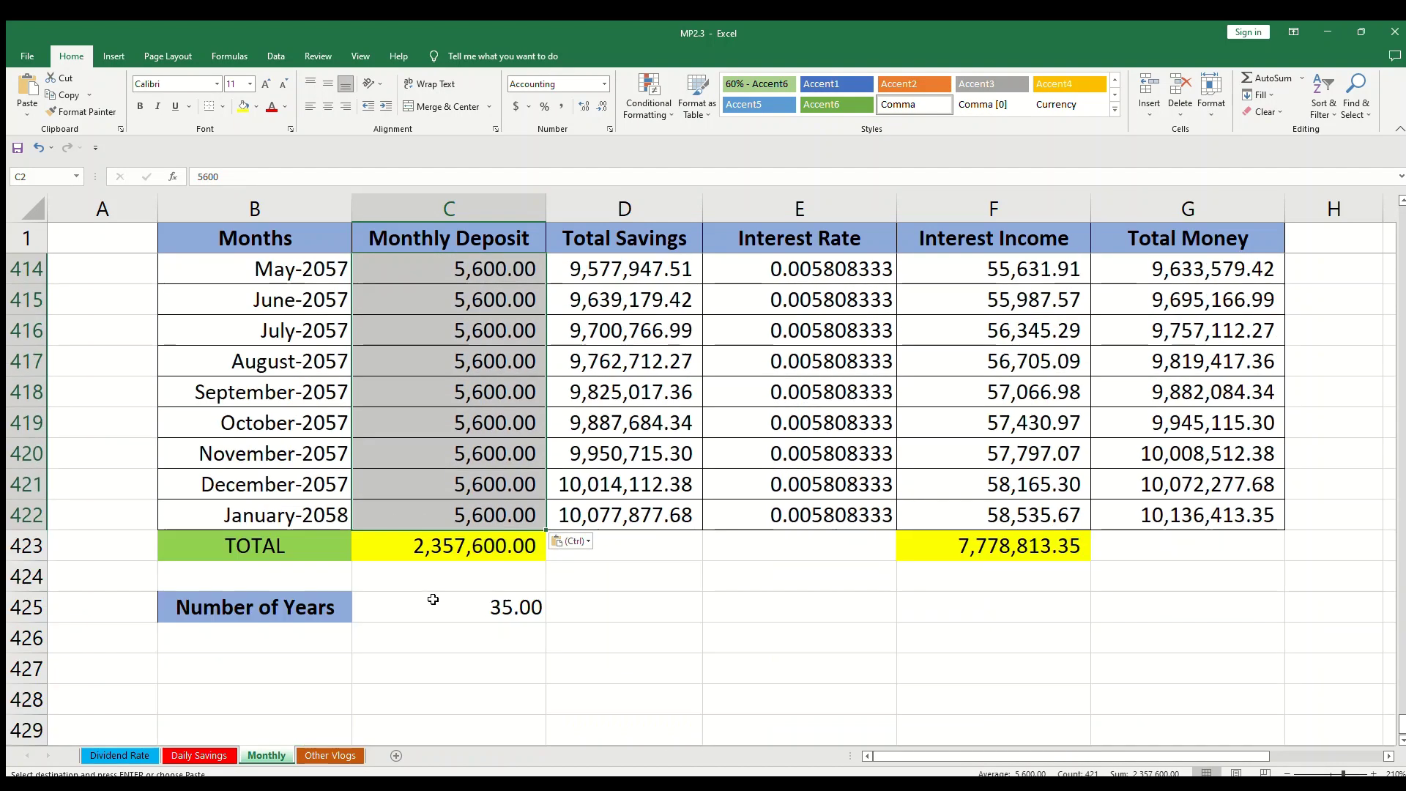
left_click(430, 553)
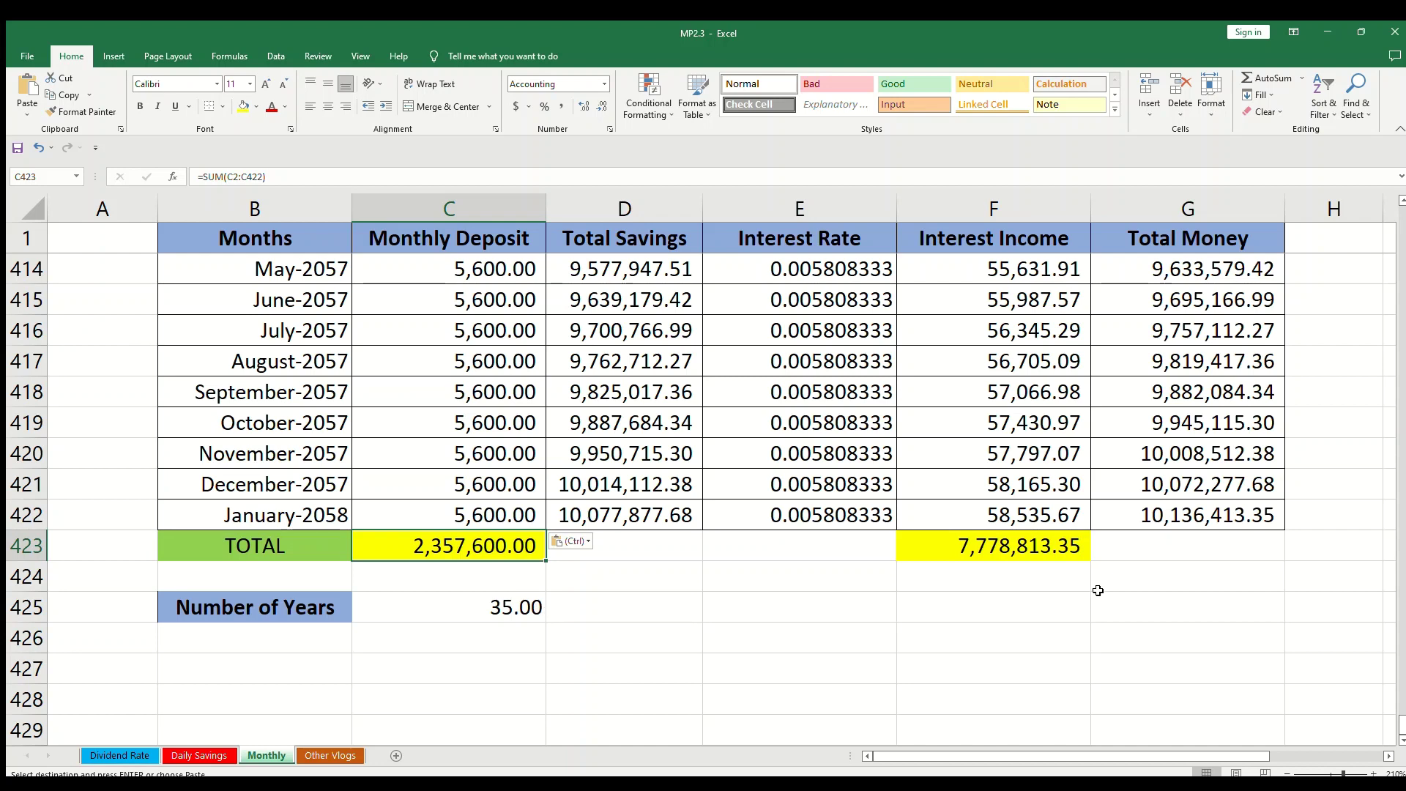
left_click(1189, 525)
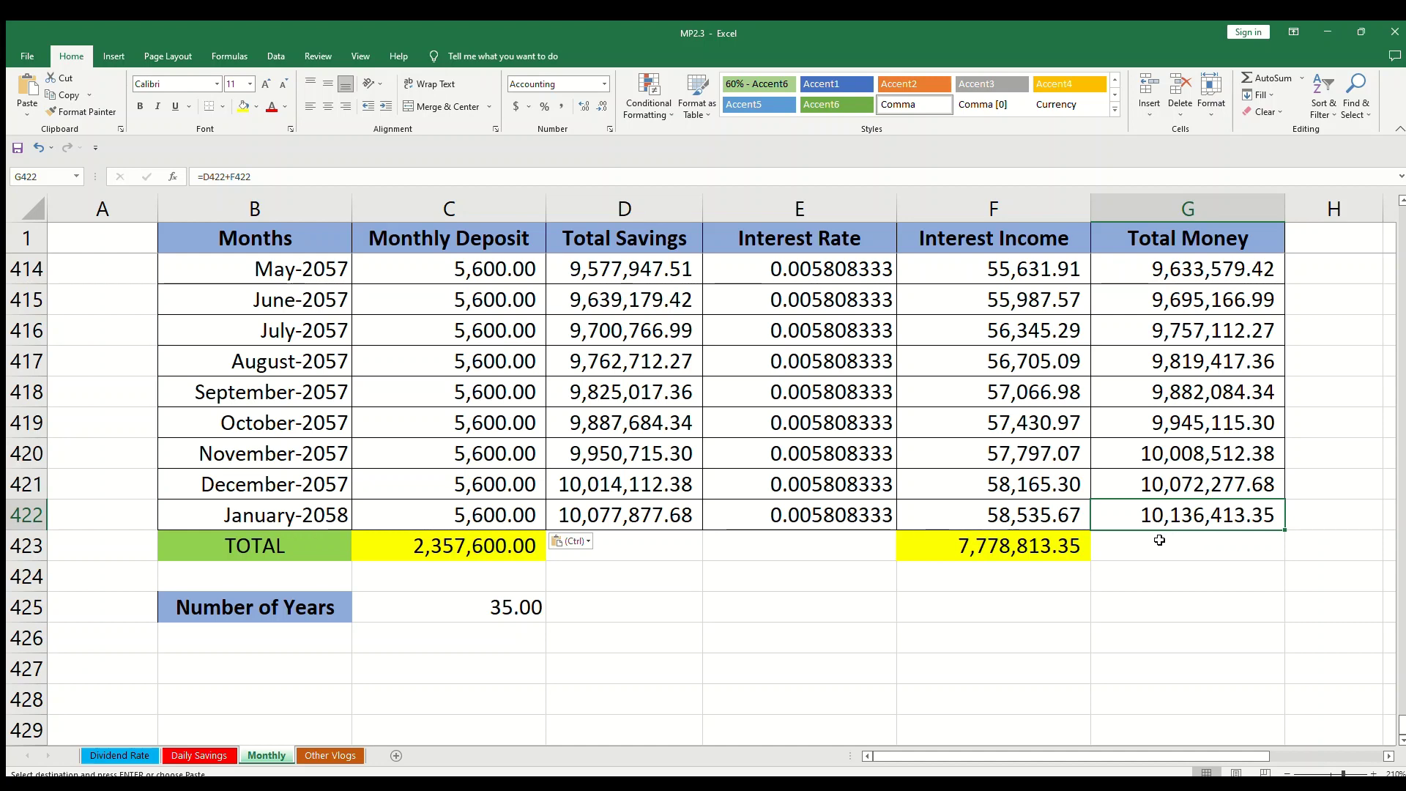
key("Left")
key("Left")
key("Left")
key("Left")
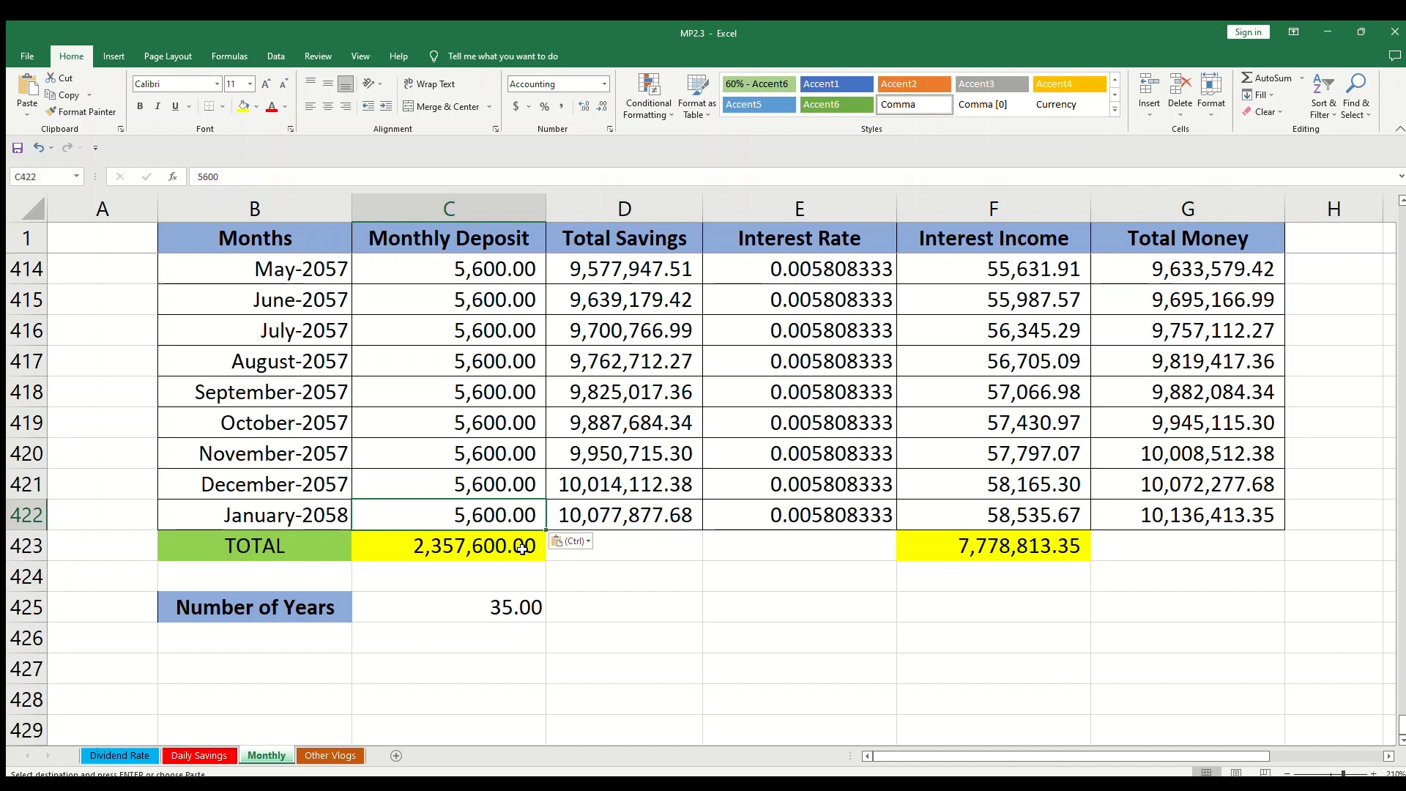
left_click(473, 553)
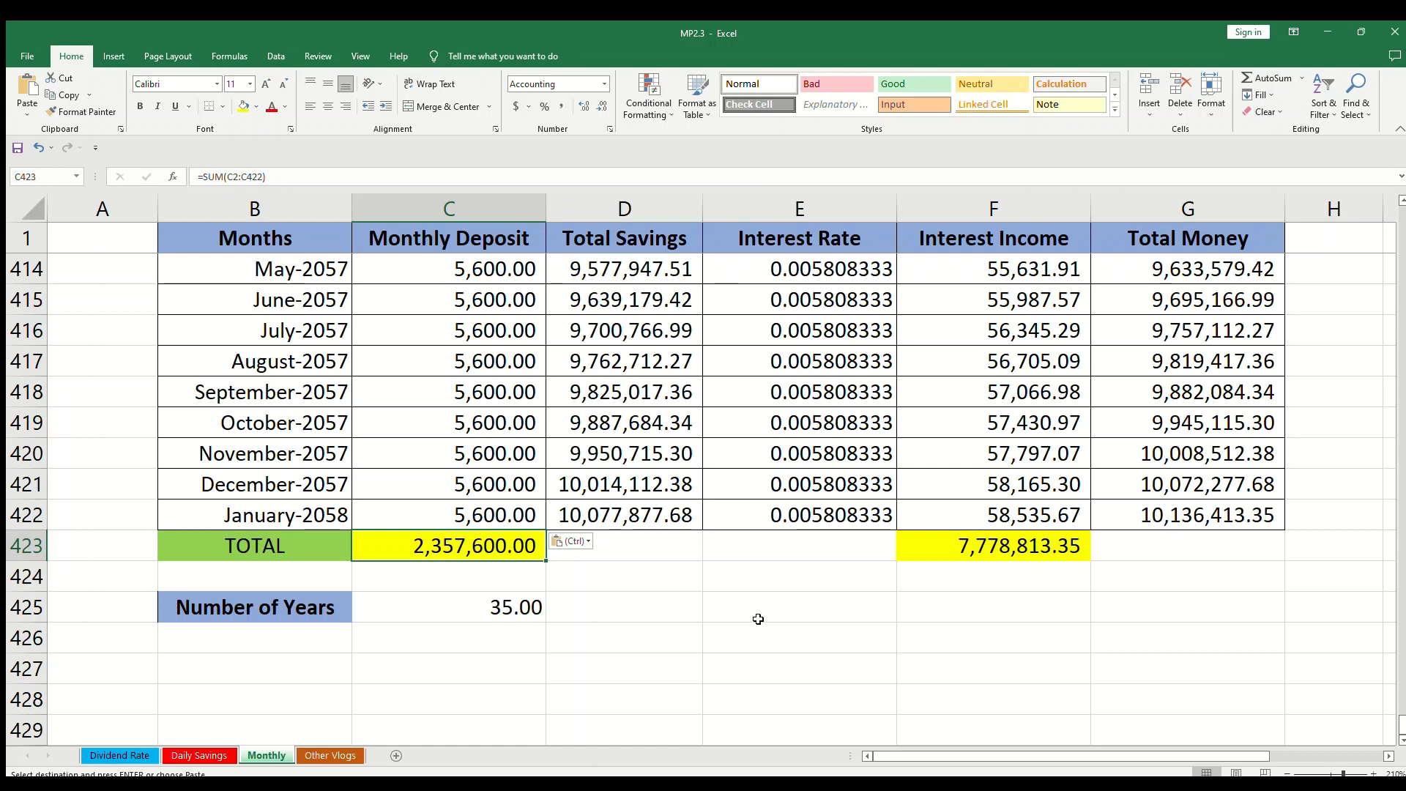
left_click(1011, 566)
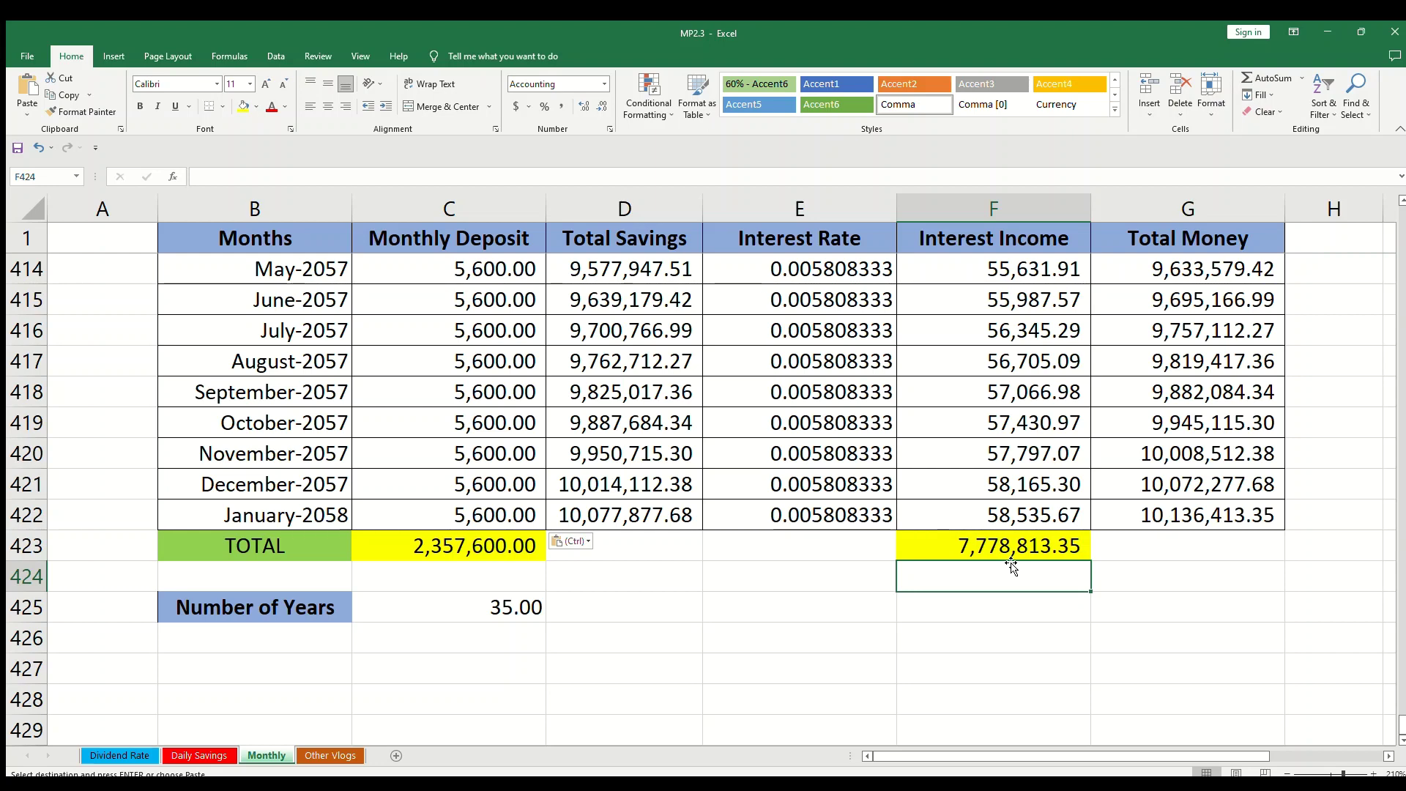
Open the Other Vlogs sheet.
left_click(612, 670)
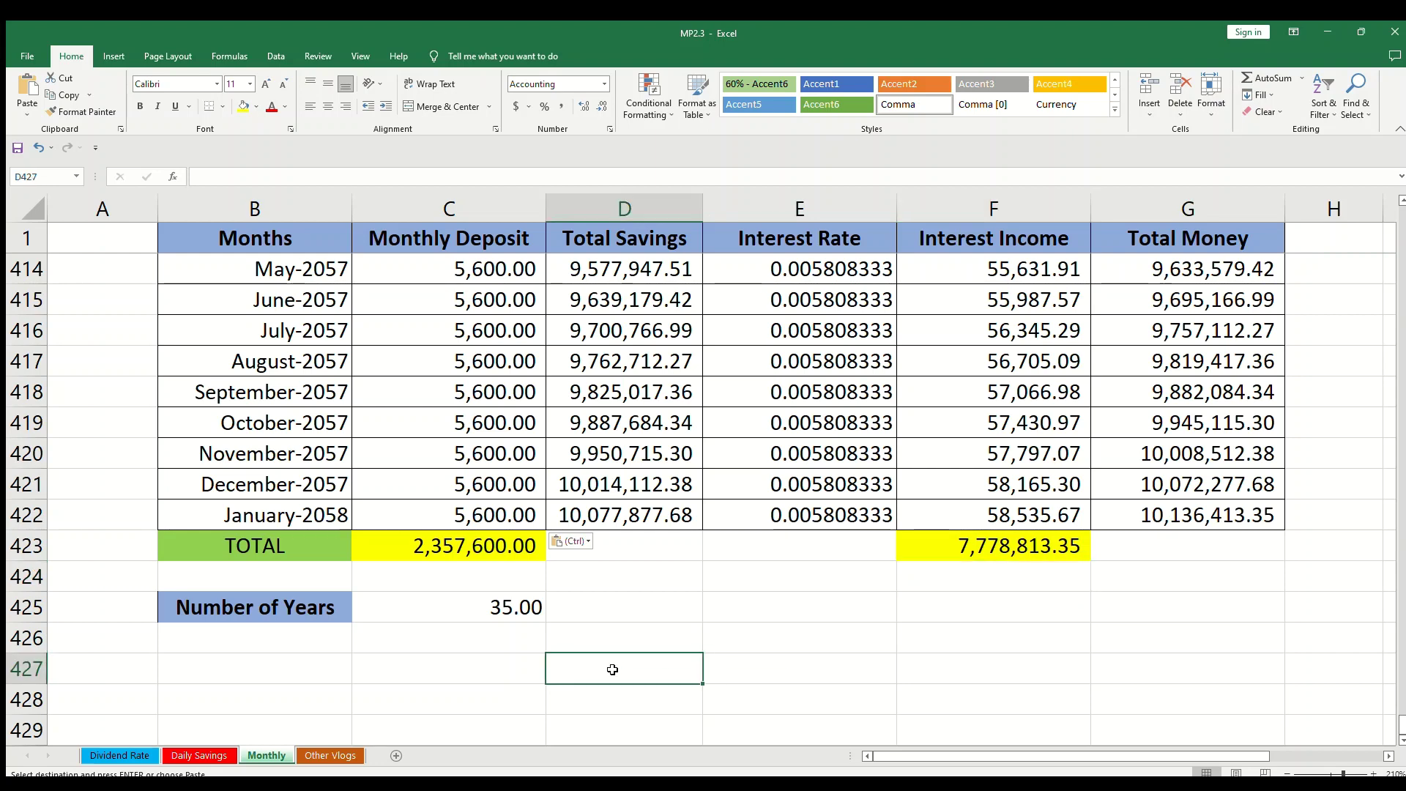
left_click(464, 674)
left_click(342, 753)
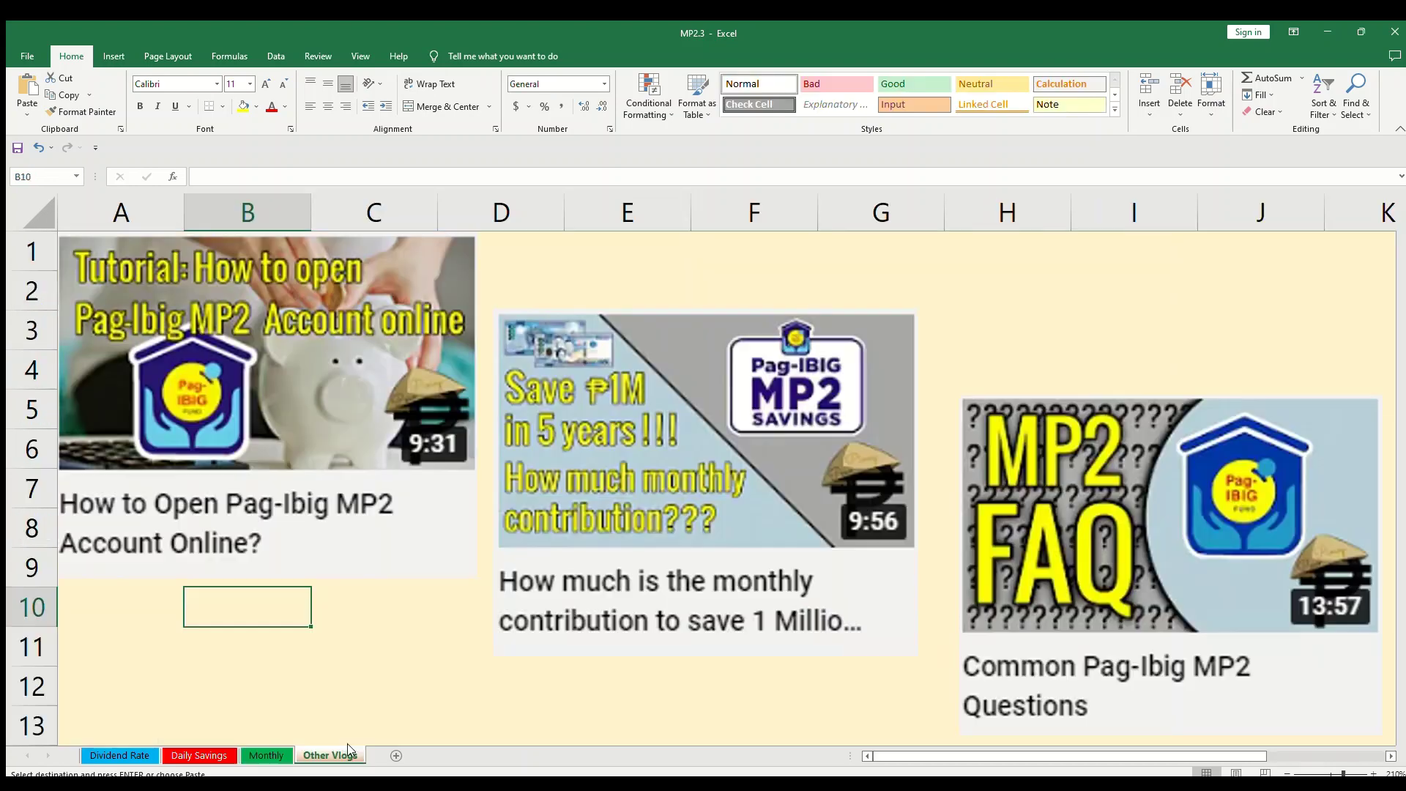